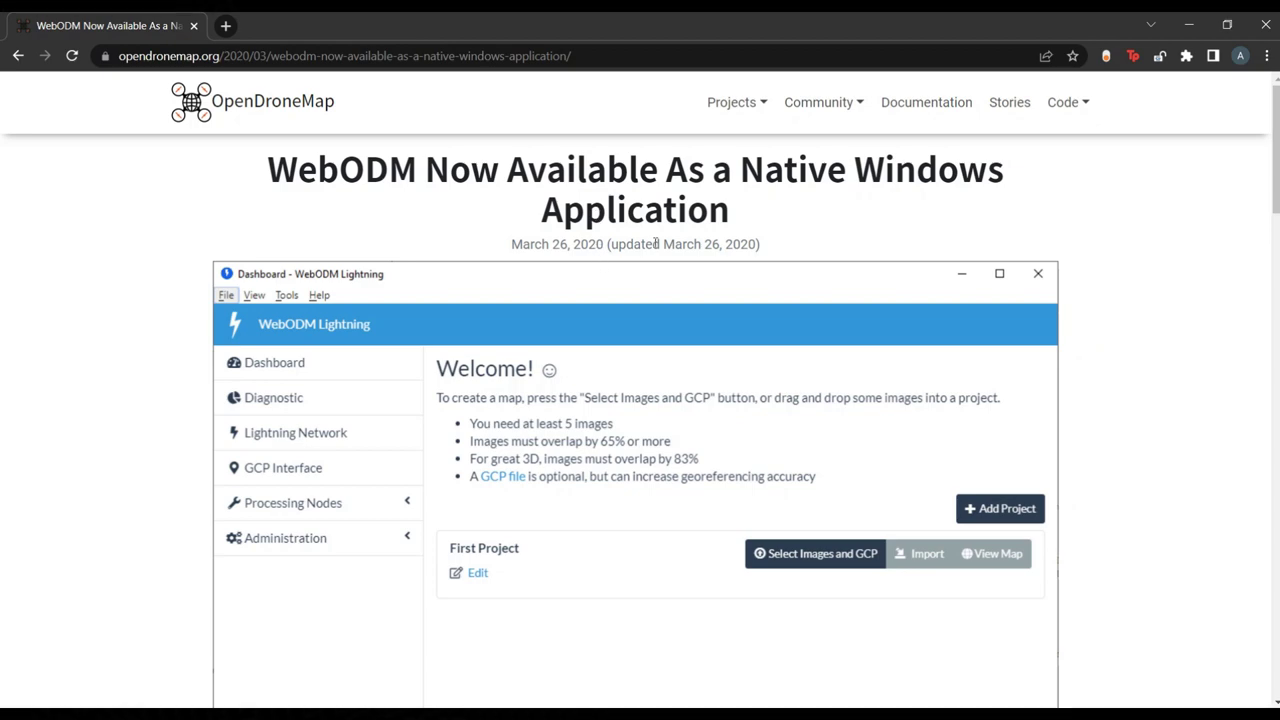
Read through the OpenDroneMap article on the native Windows version of WebODM, including its processing node and component requirements.
scroll(1105, 340, down, 6)
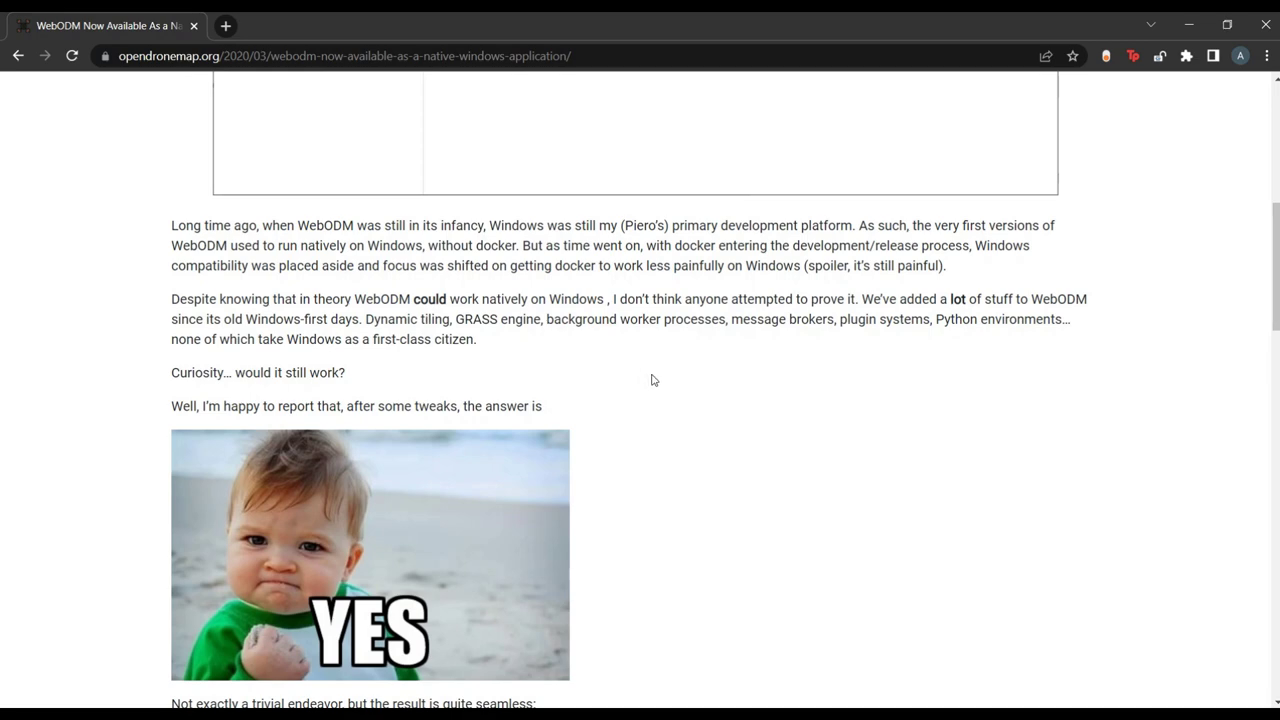
scroll(655, 384, down, 7)
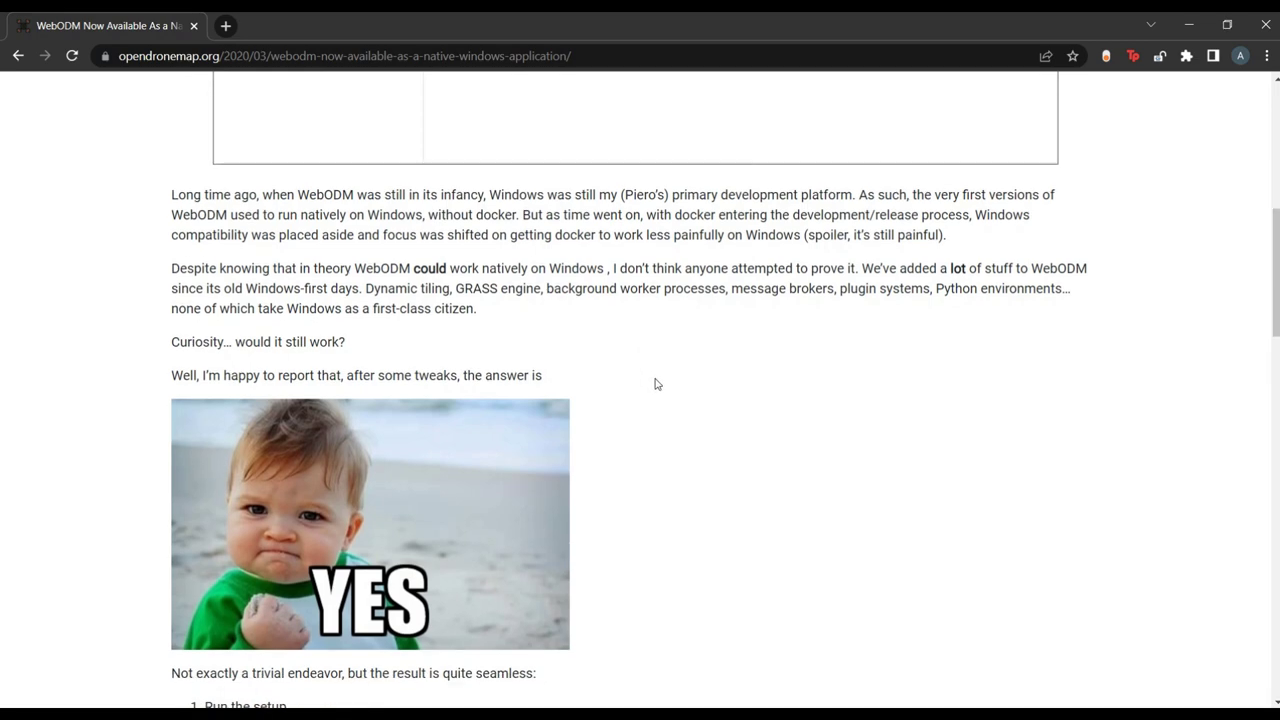
scroll(655, 389, down, 3)
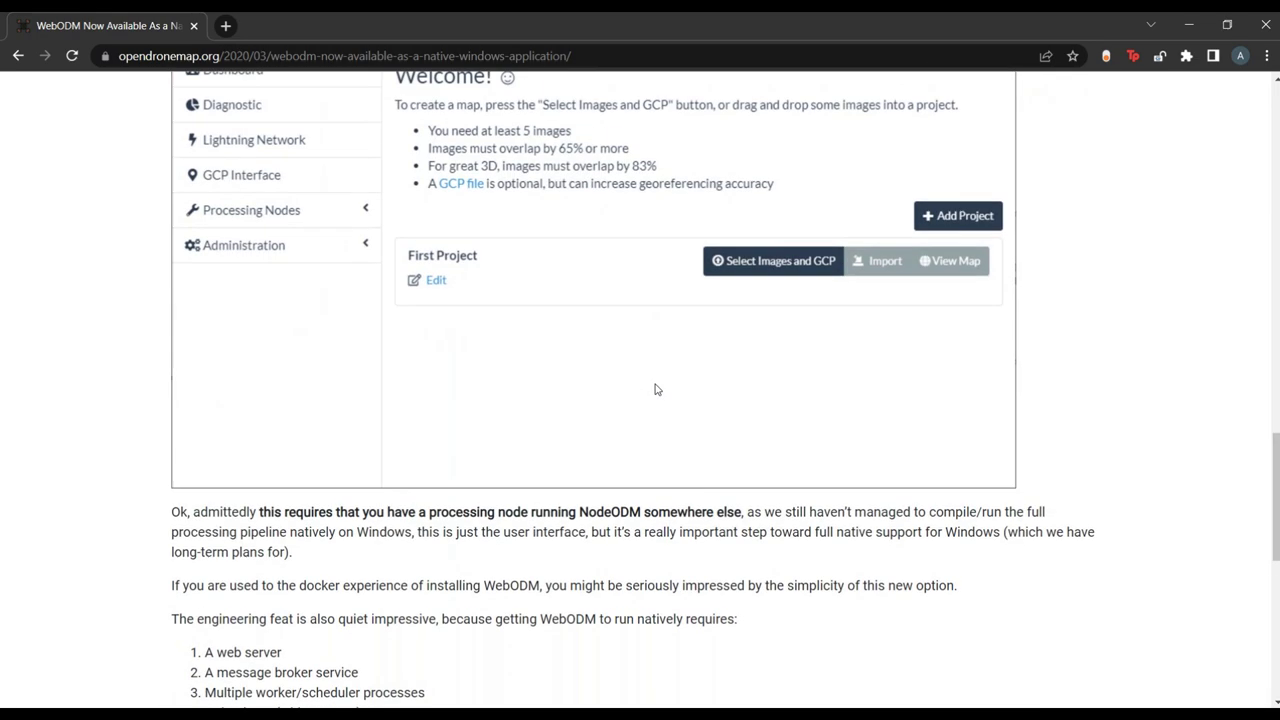
scroll(655, 389, up, 2)
scroll(655, 389, down, 2)
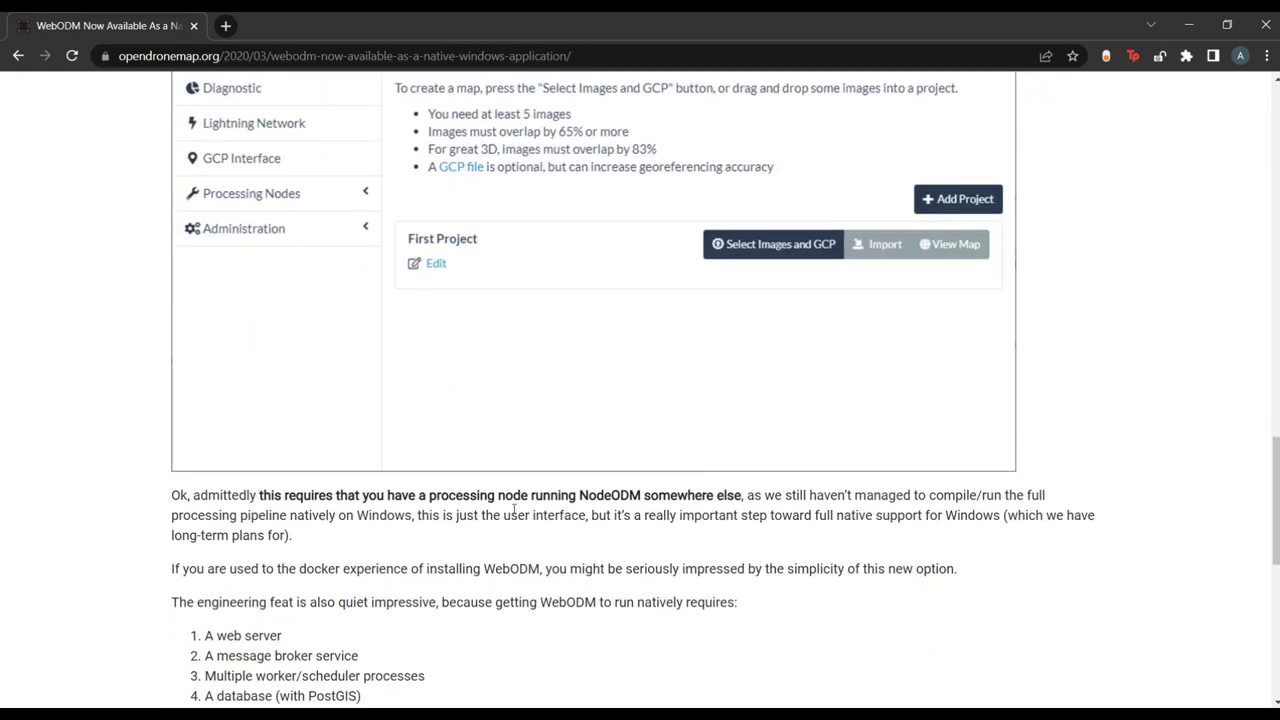
scroll(517, 508, down, 1)
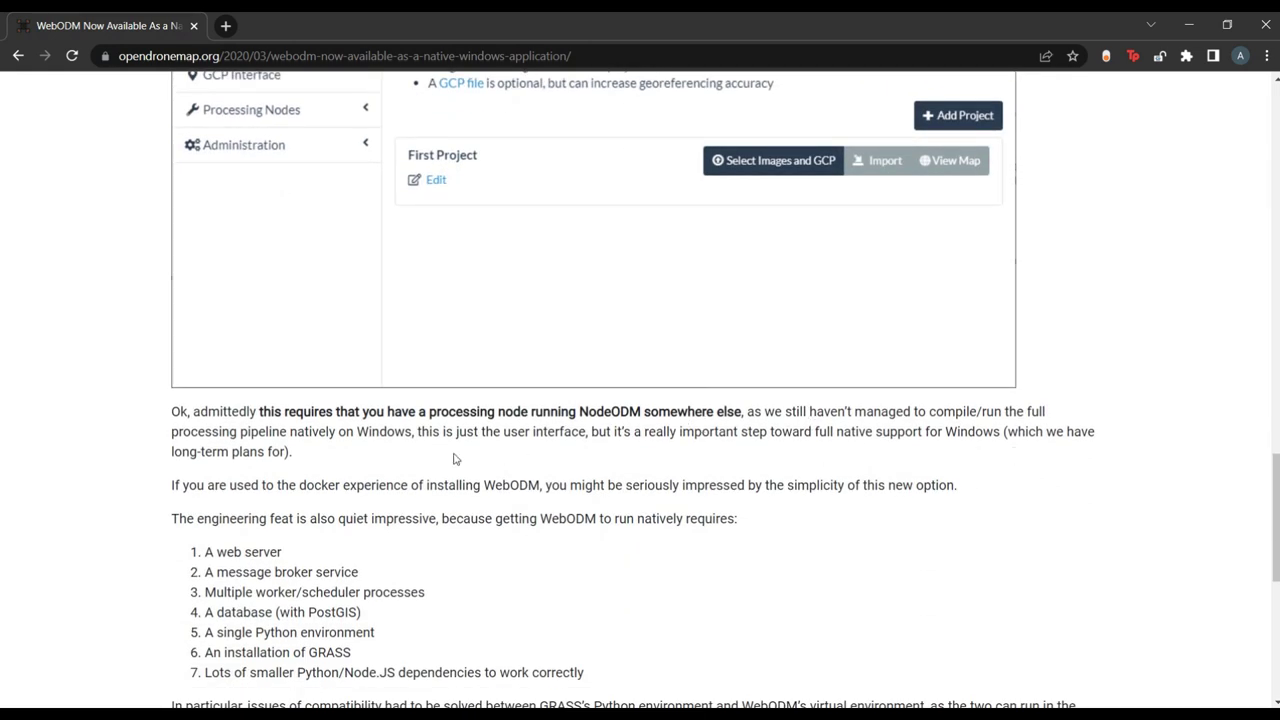
scroll(580, 451, down, 1)
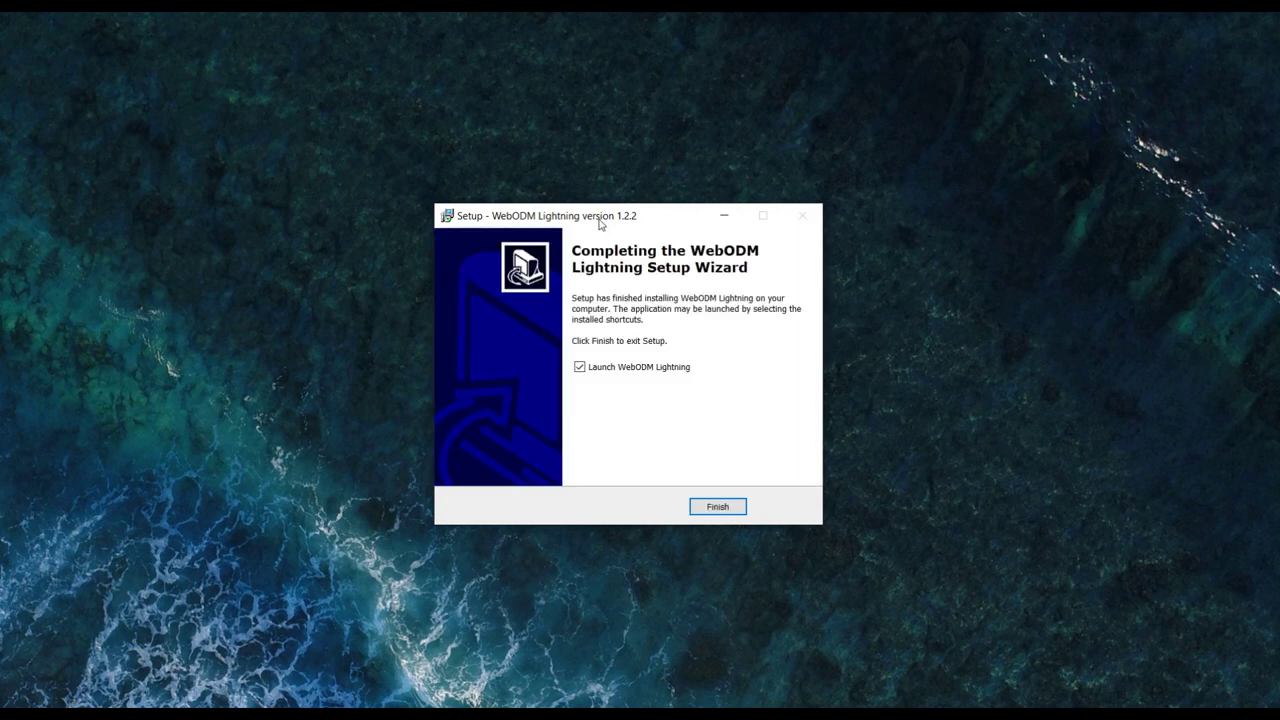
Finish the WebODM Lightning setup with launching enabled and open the free account registration page.
click(718, 508)
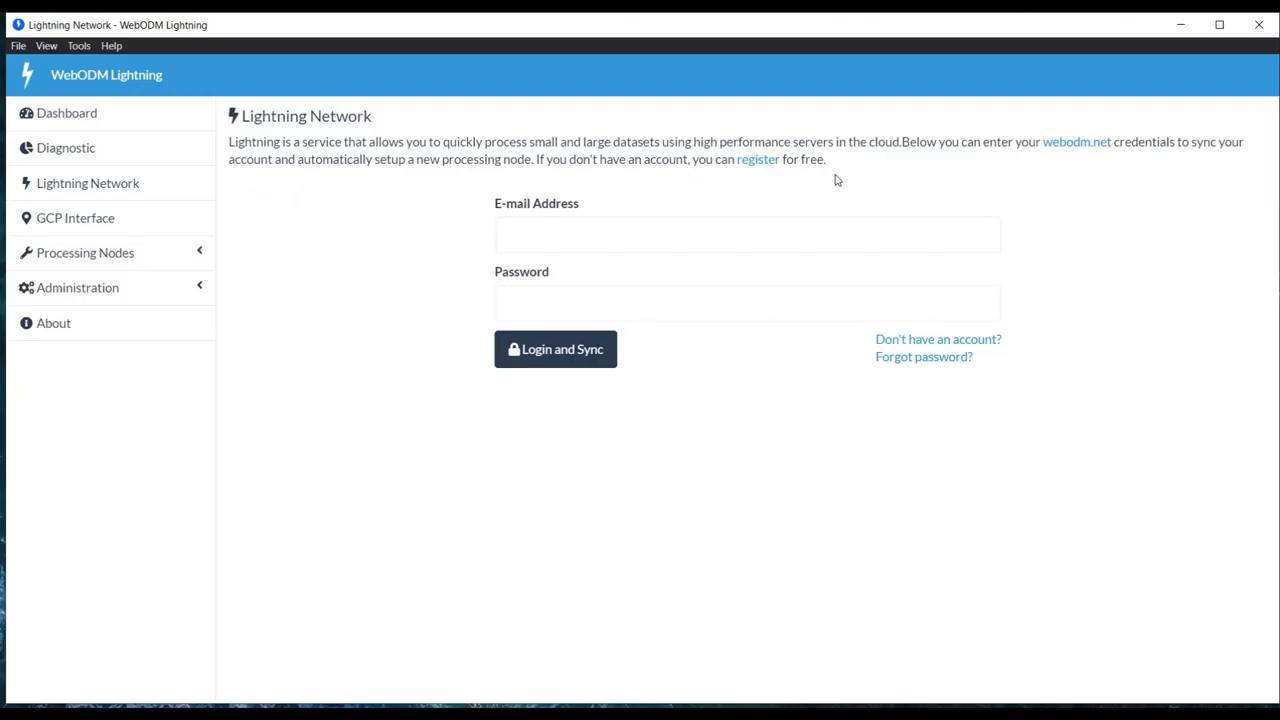
click(762, 163)
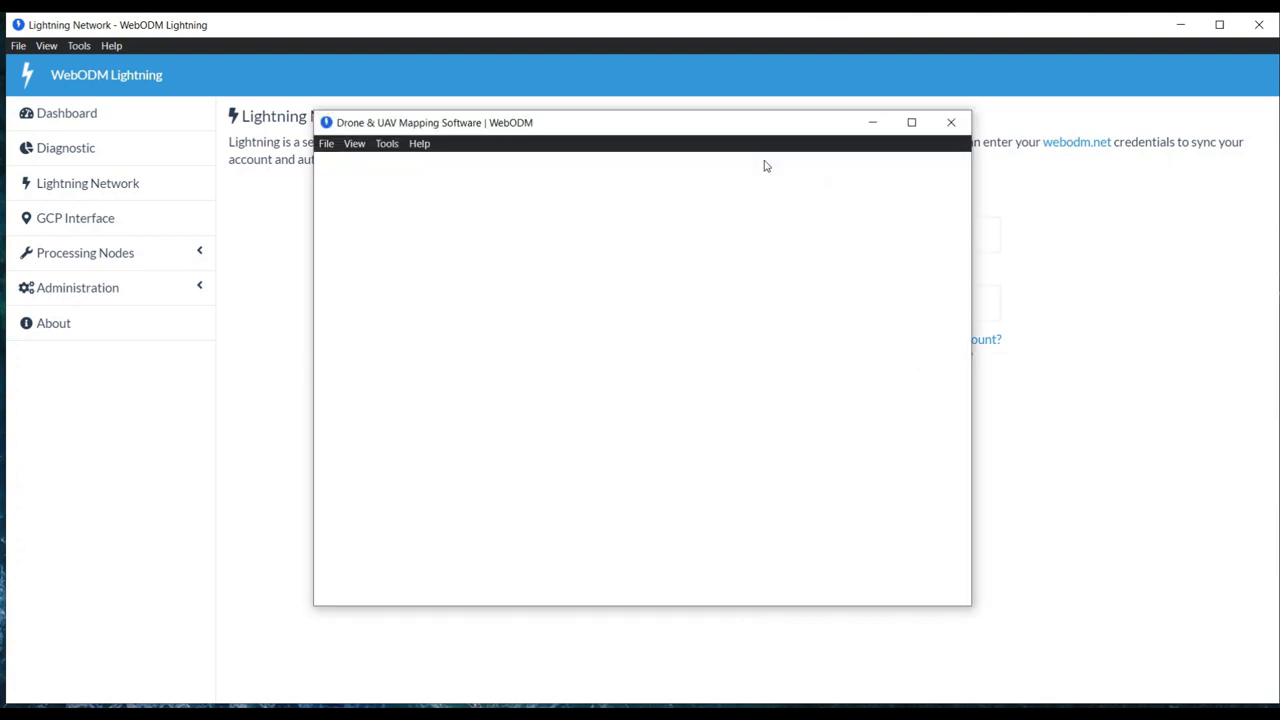
click(662, 302)
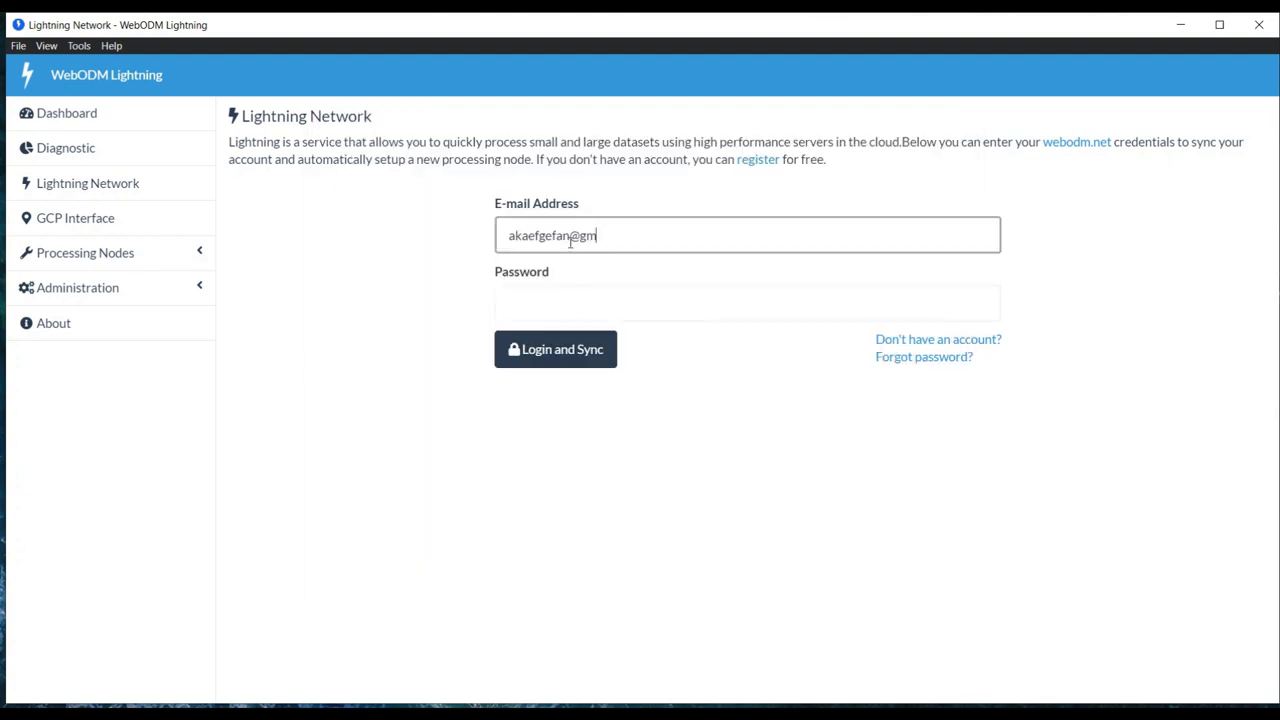
Log in and sync with the Lightning Network by entering the account e-mail address and password.
text(.com)
click(586, 307)
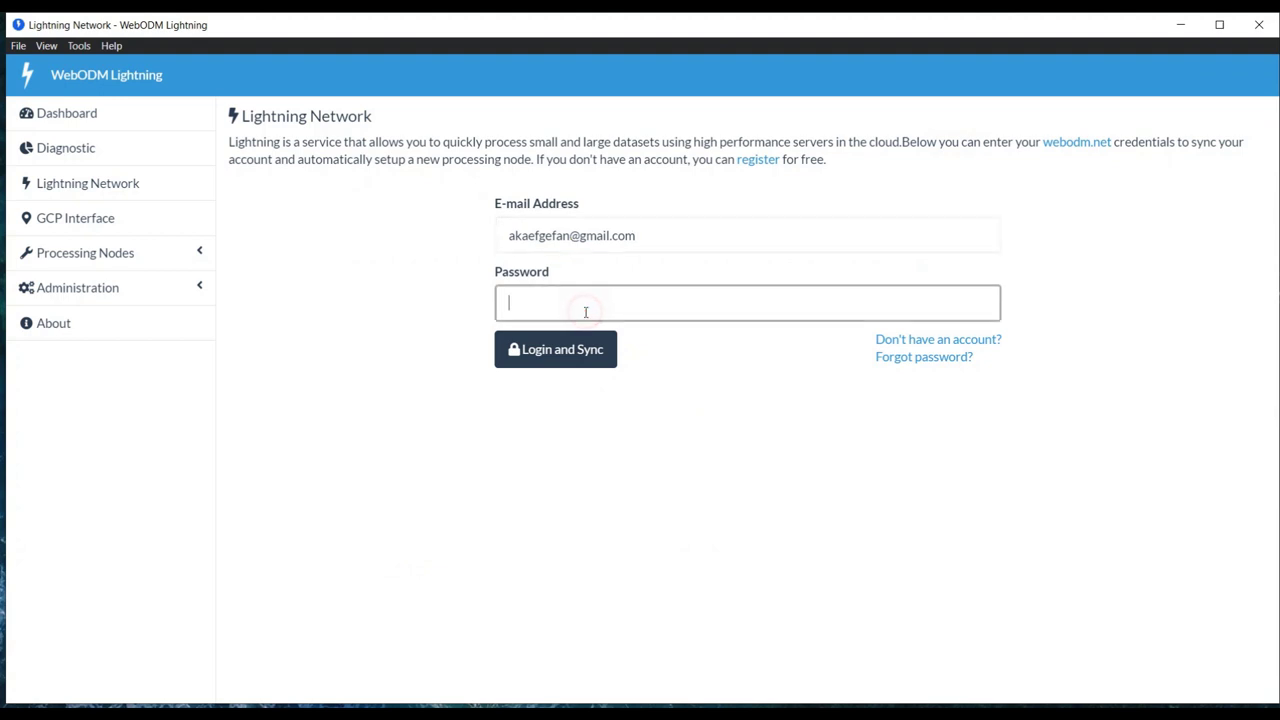
text(••••••••••••••)
click(586, 347)
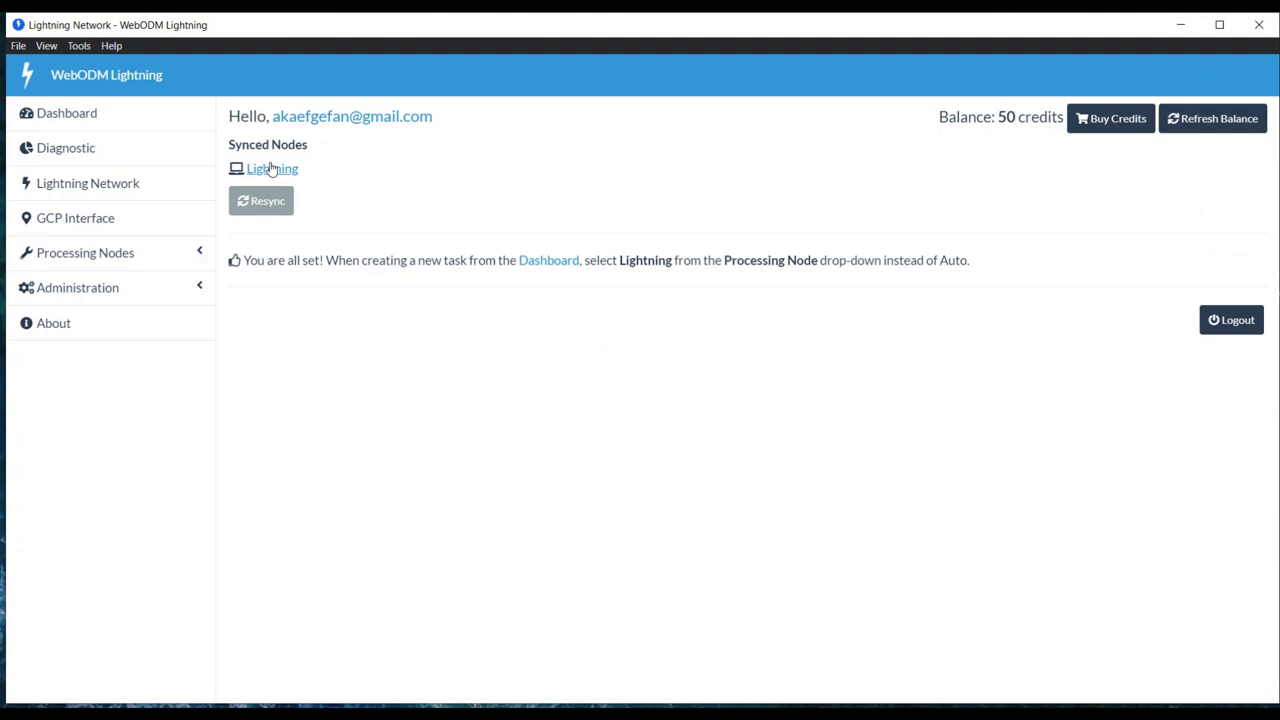
Examine the details of the Lightning processing node and the form for adding a new processing node.
click(109, 183)
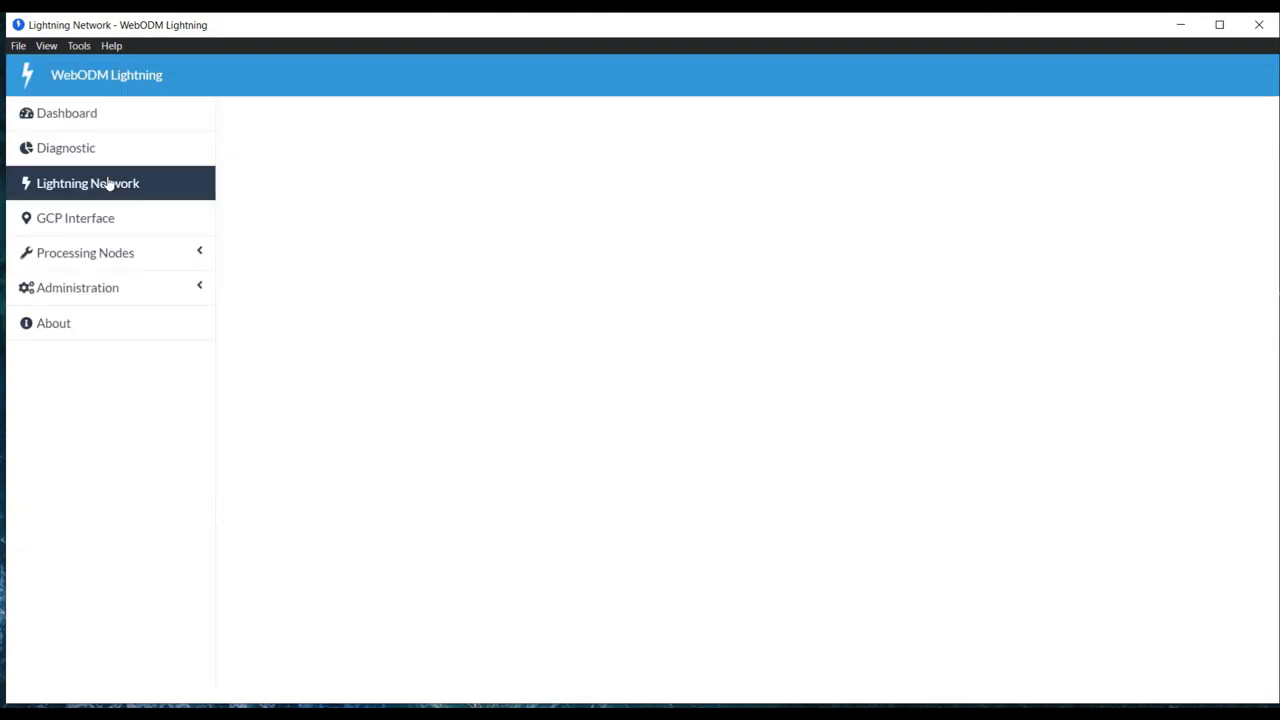
click(103, 252)
click(106, 287)
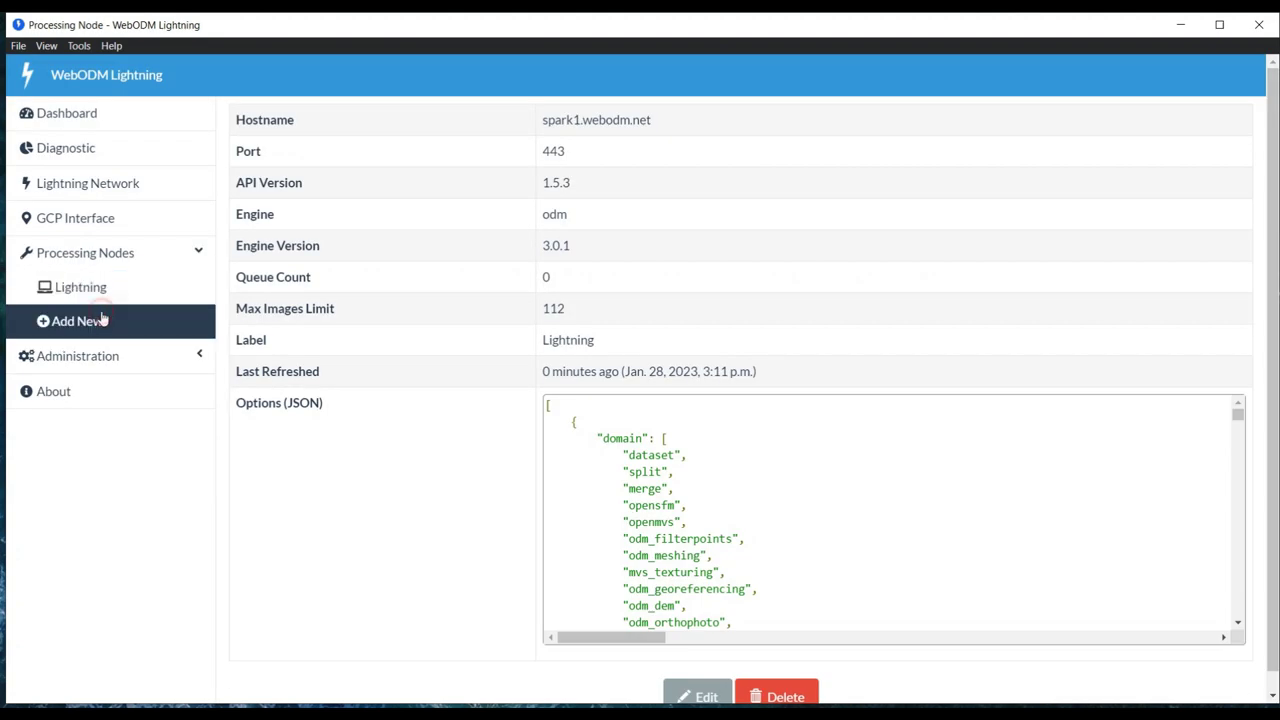
click(103, 317)
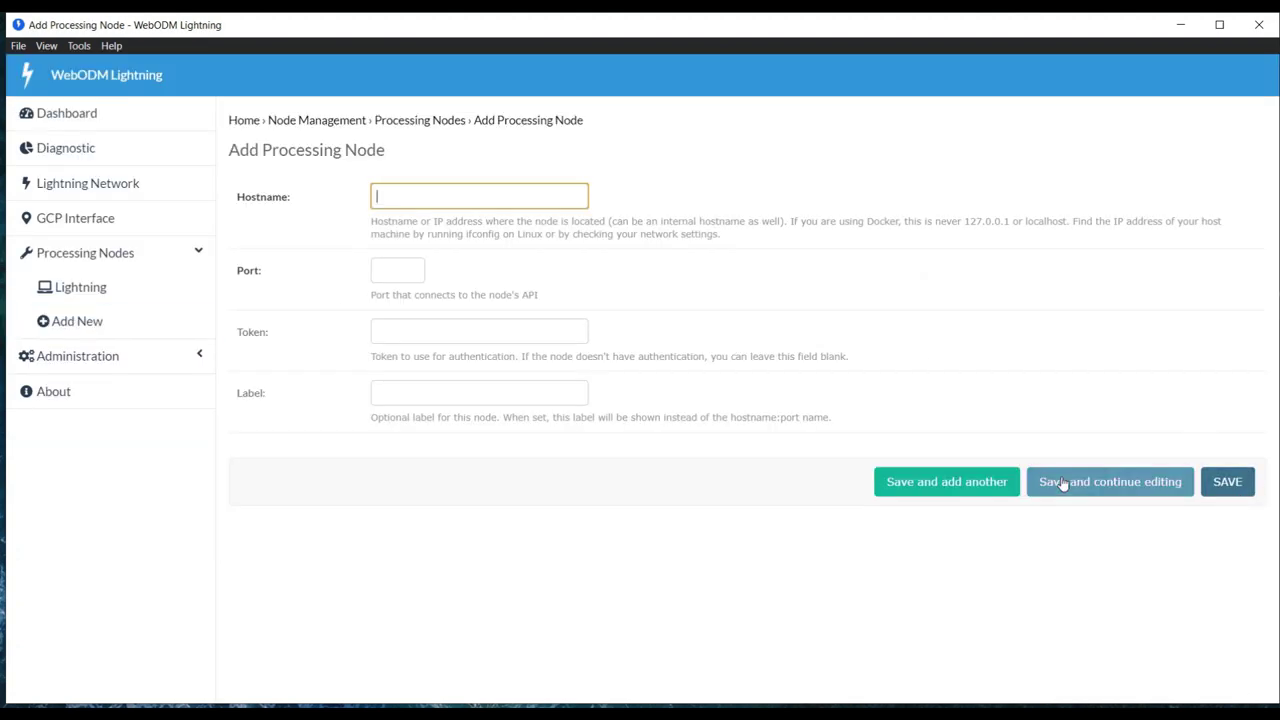
From the dashboard, load the drone images DJI_0455.JPG through DJI_0499.JPG from the RGB folder into First Project.
click(134, 128)
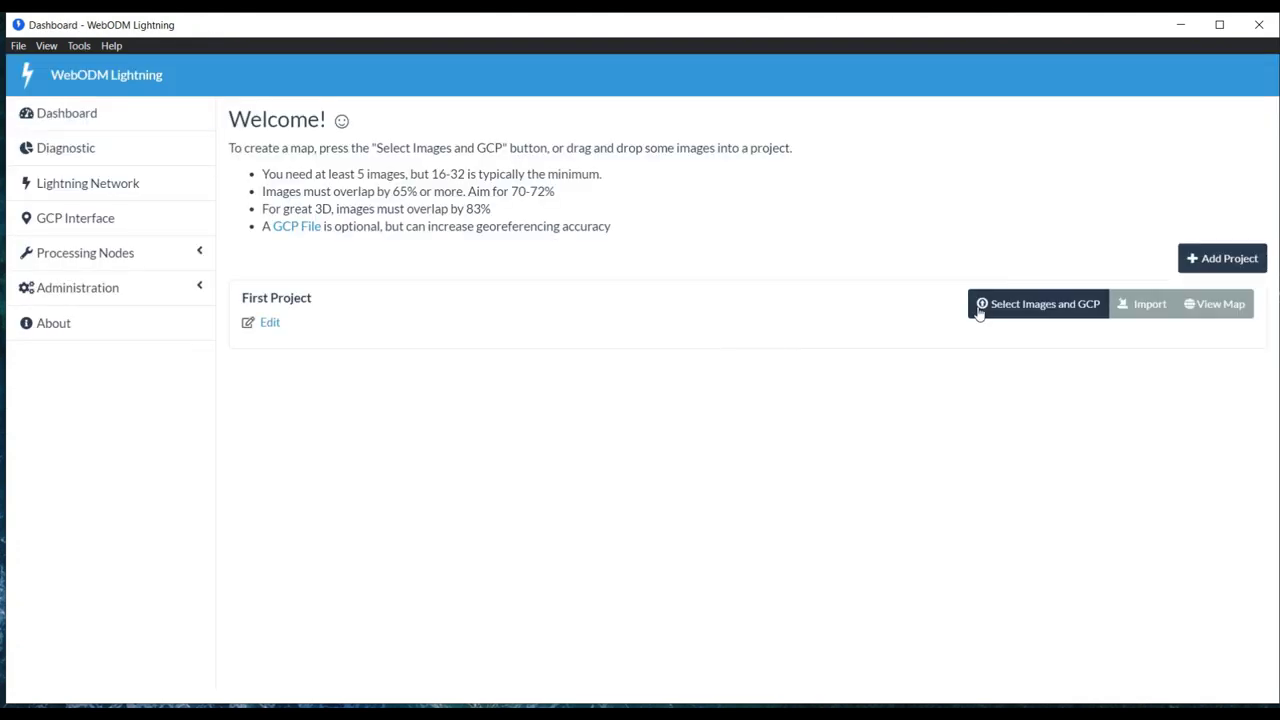
click(989, 314)
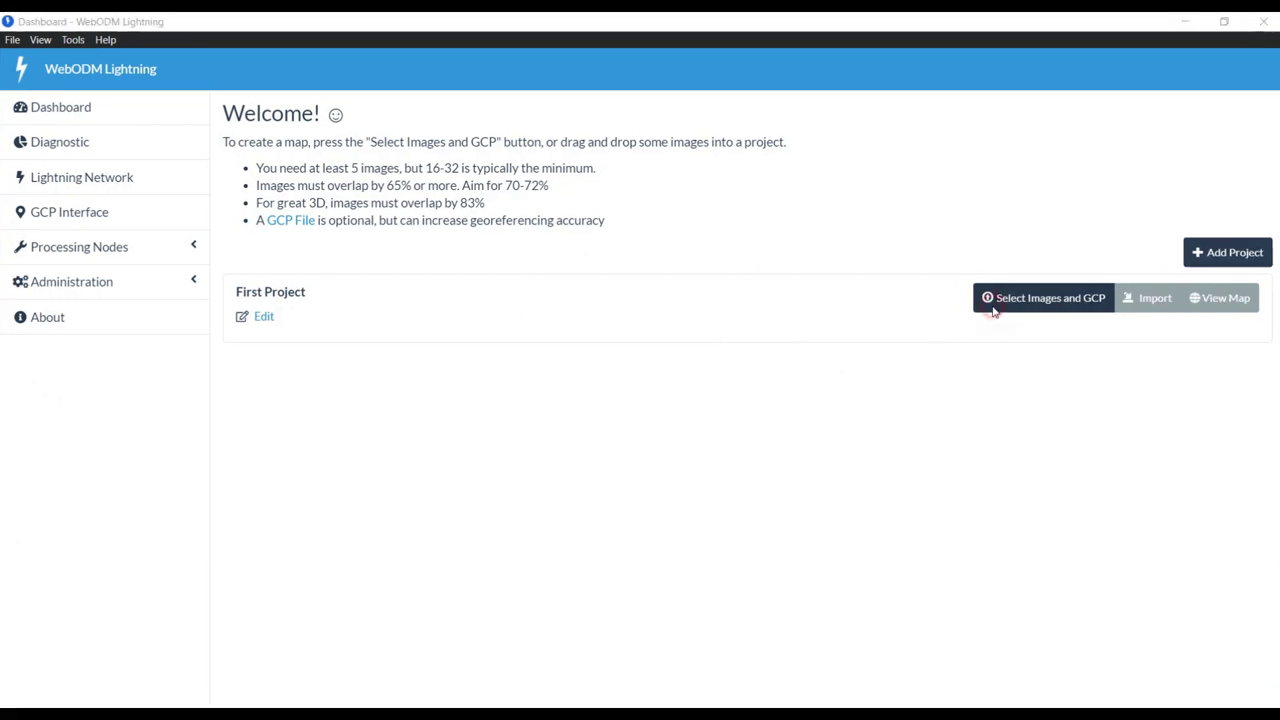
click(195, 172)
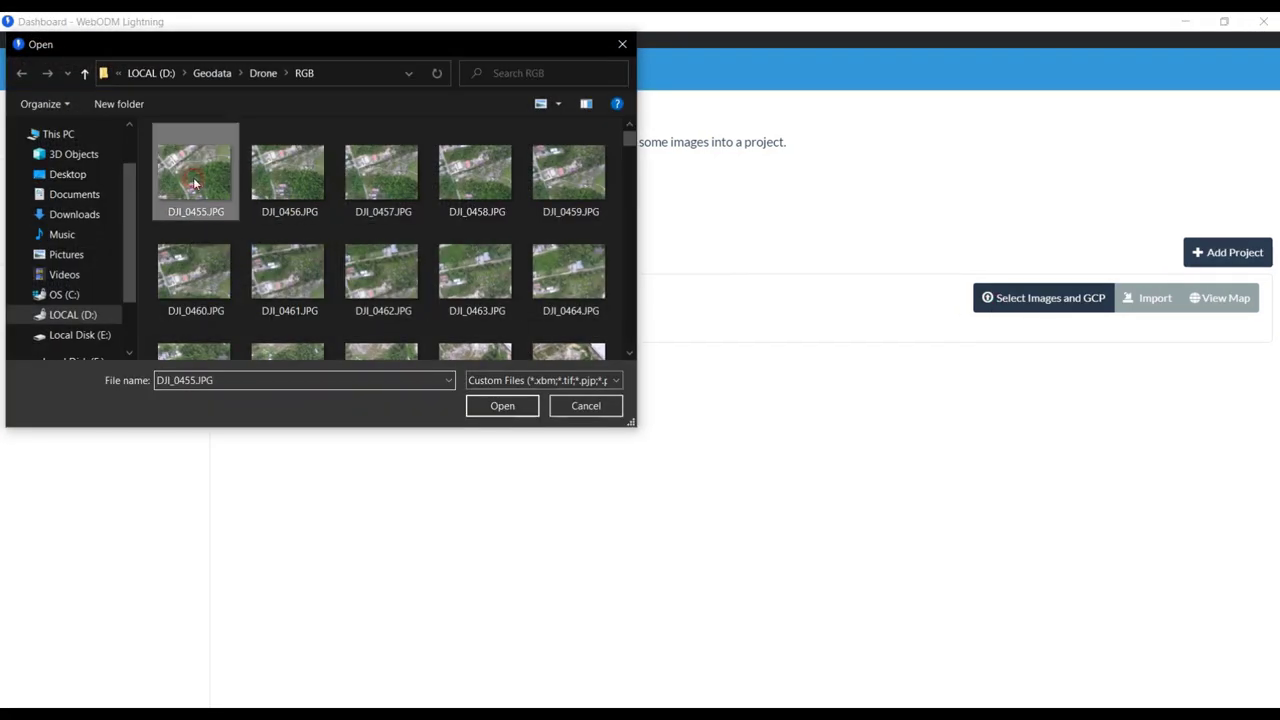
click(545, 278)
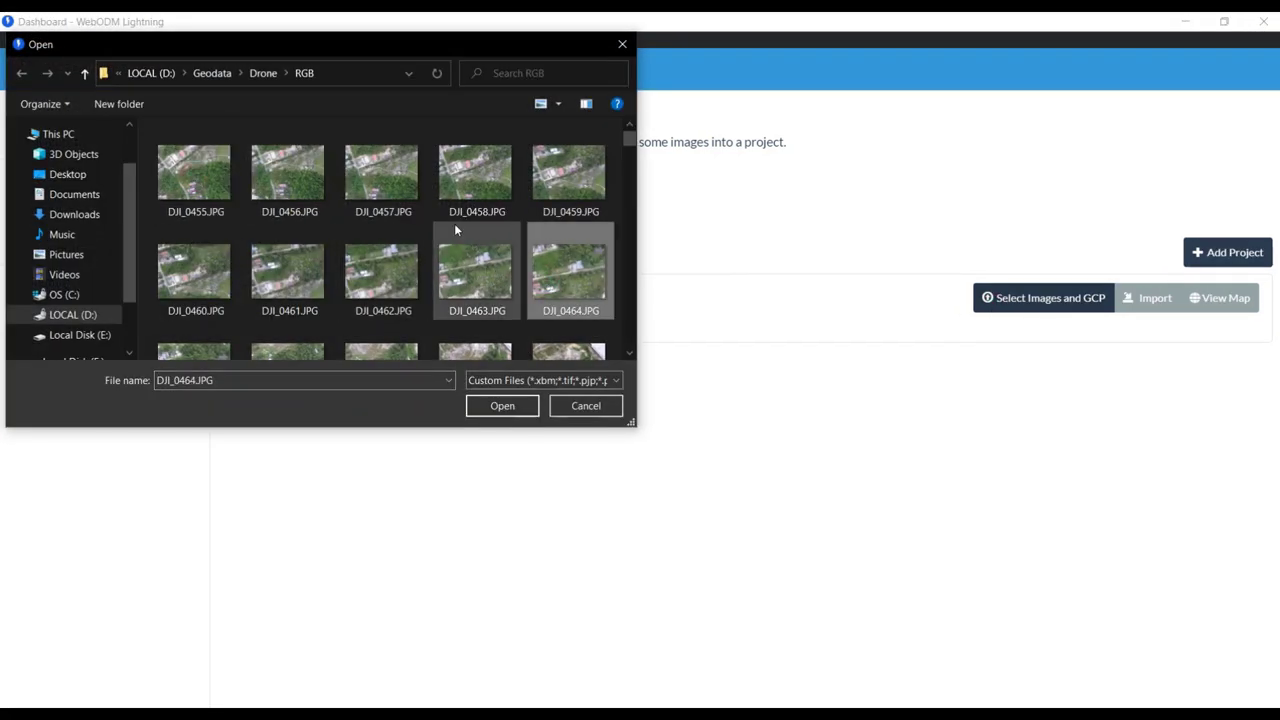
click(205, 163)
shift+click(553, 274)
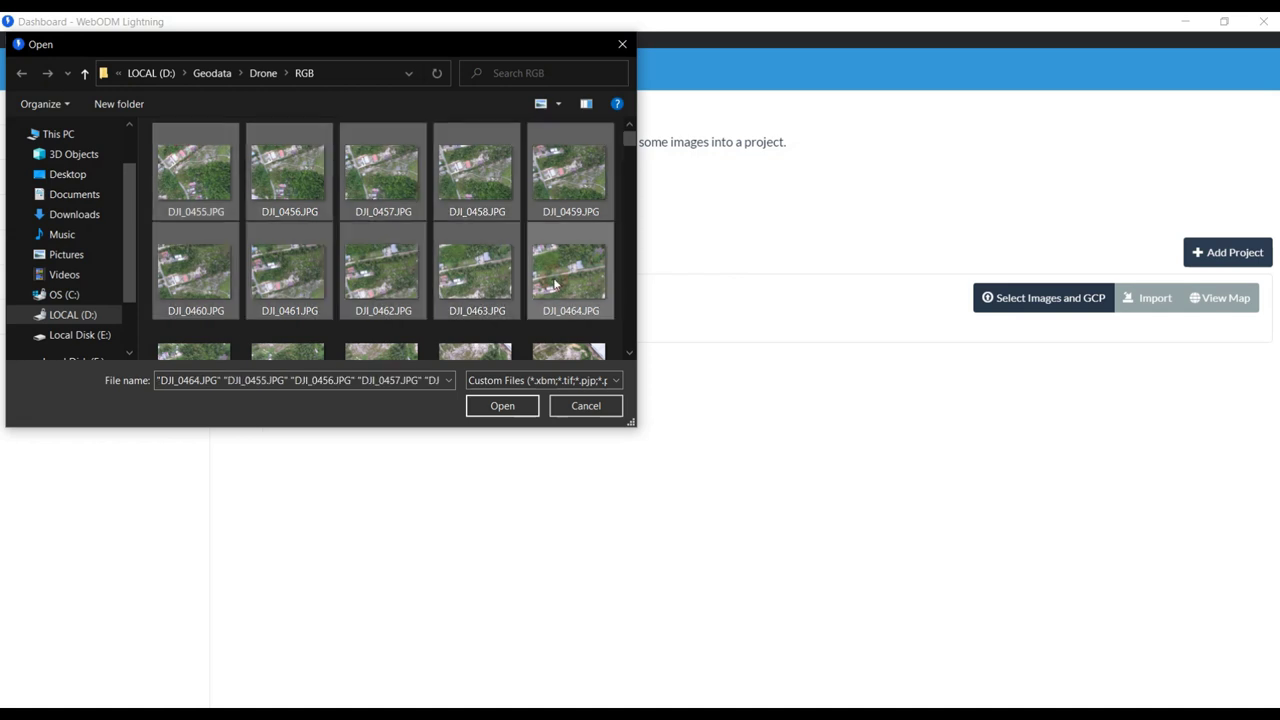
scroll(562, 289, down, 1)
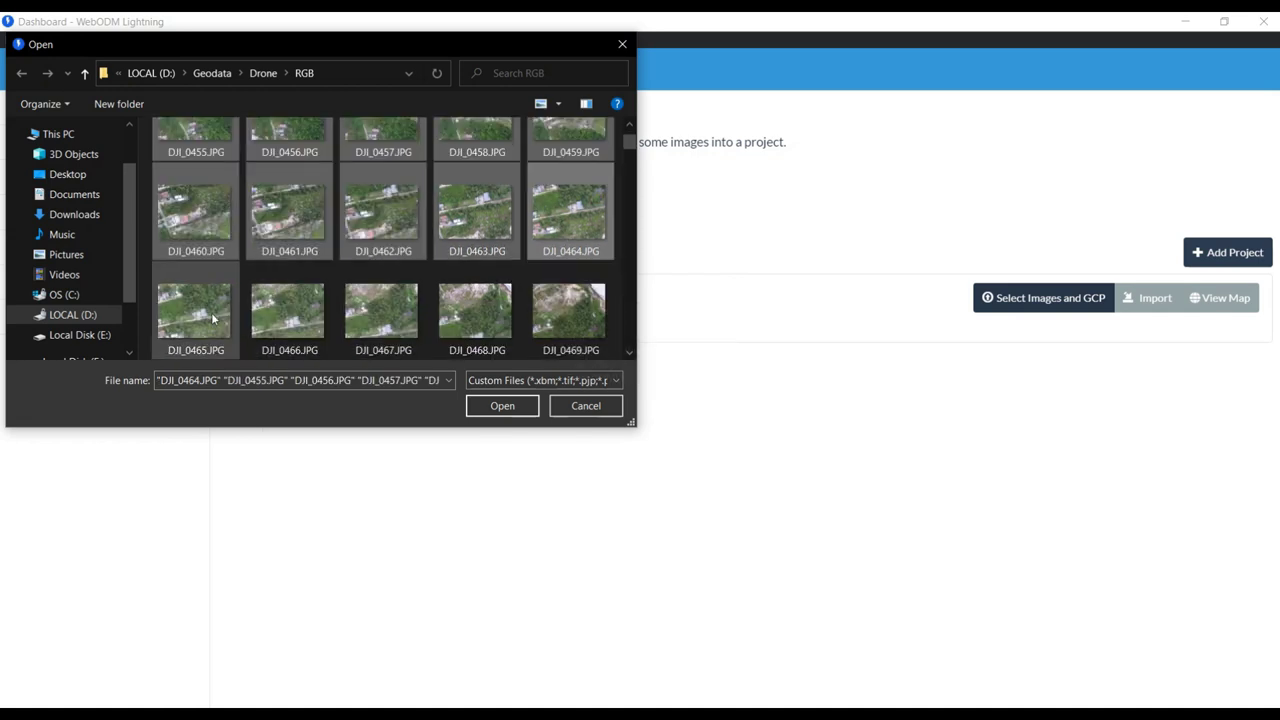
scroll(540, 327, down, 4)
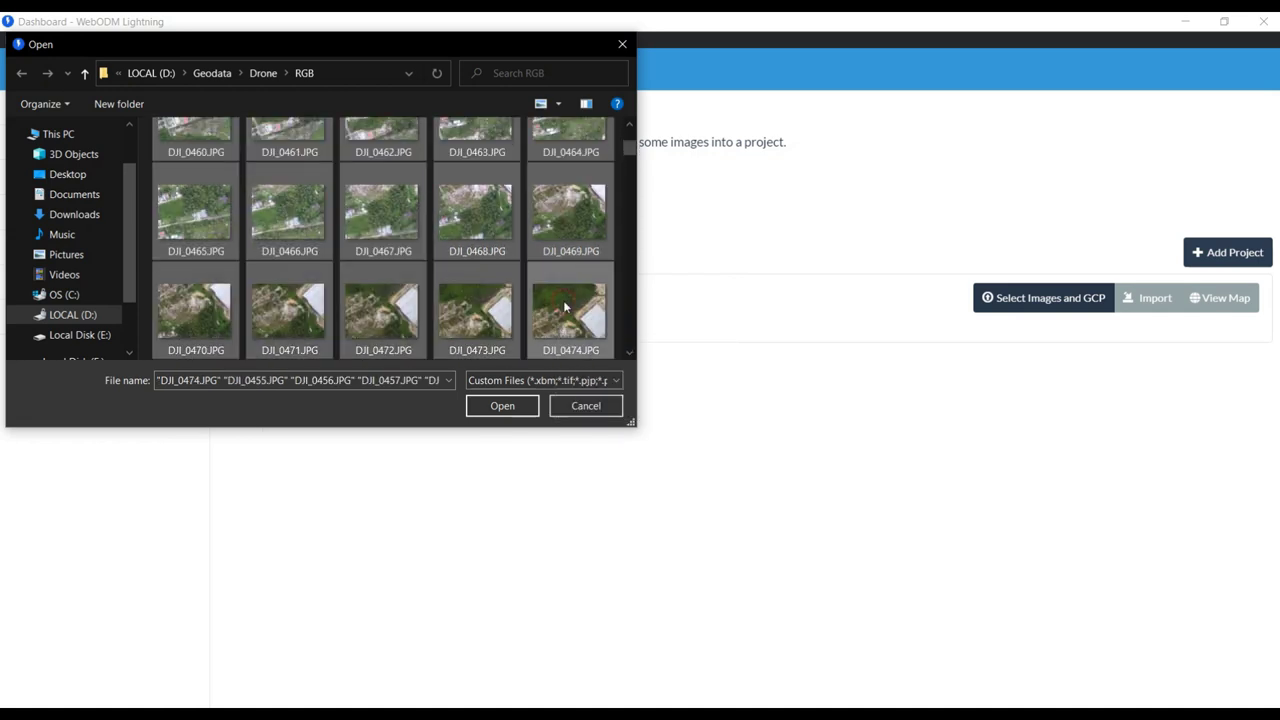
scroll(566, 311, down, 2)
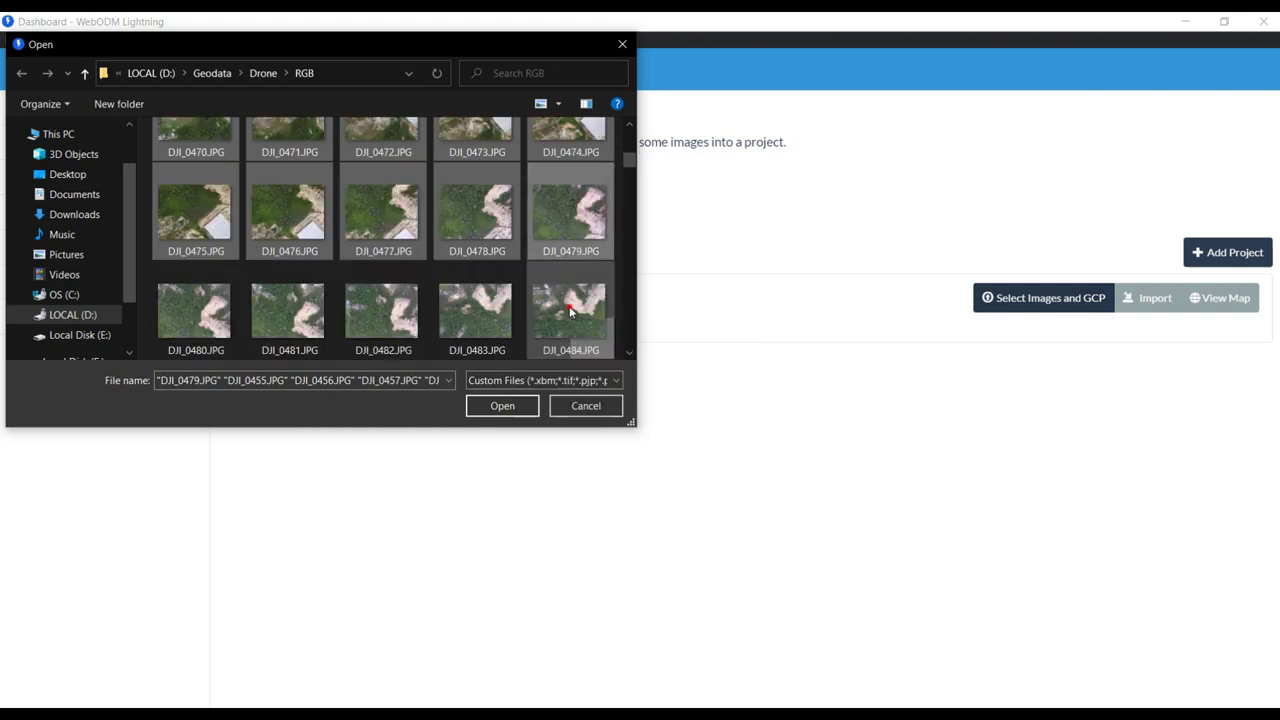
shift+click(569, 312)
scroll(569, 306, down, 2)
shift+click(572, 308)
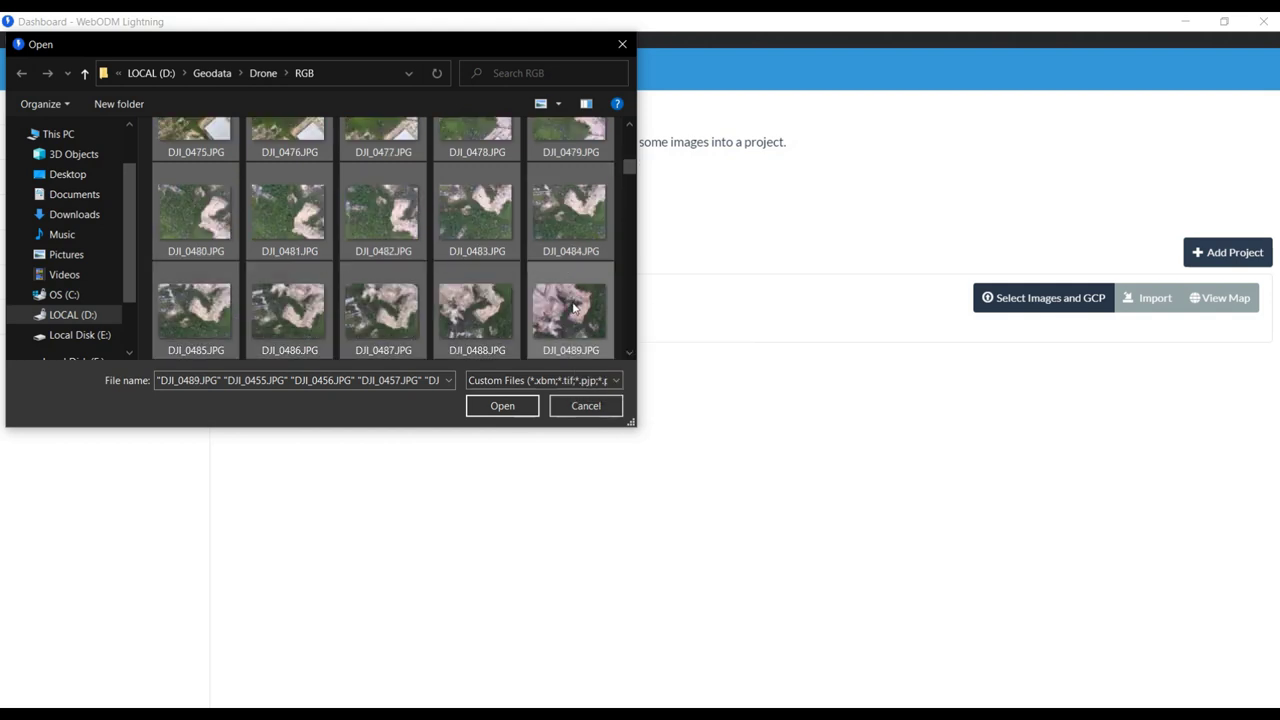
scroll(570, 310, down, 2)
shift+click(566, 312)
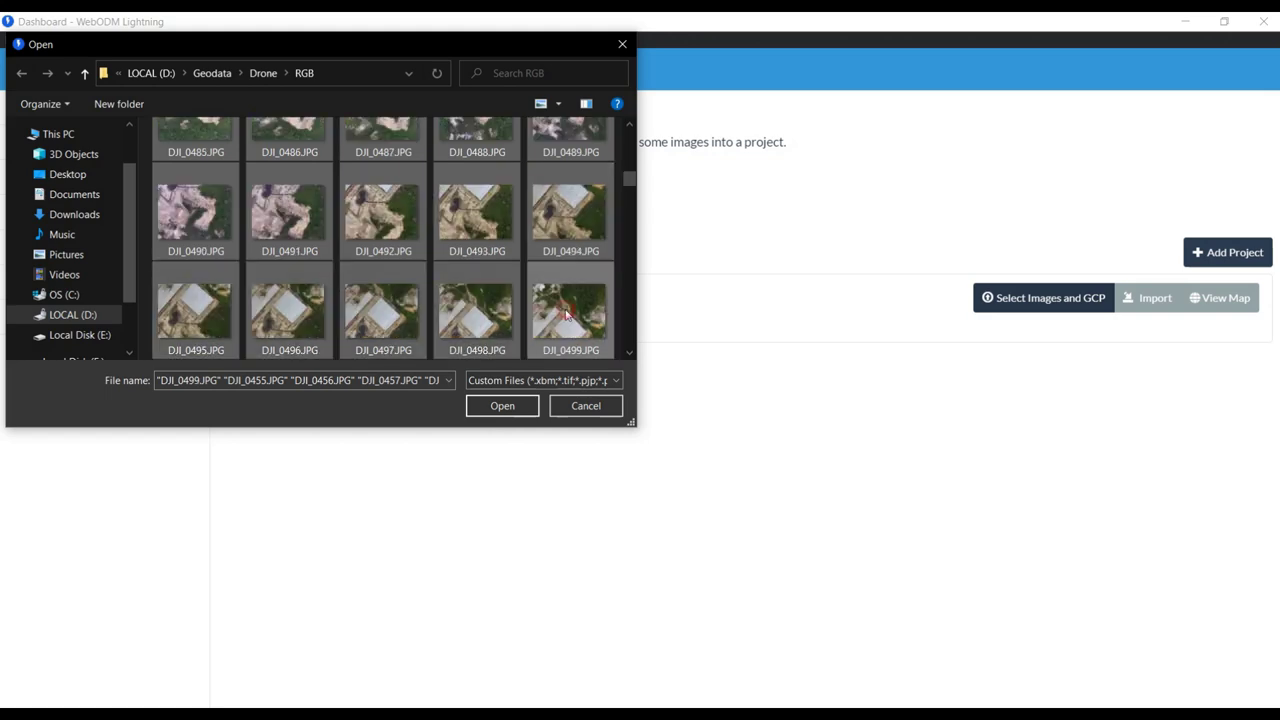
click(502, 405)
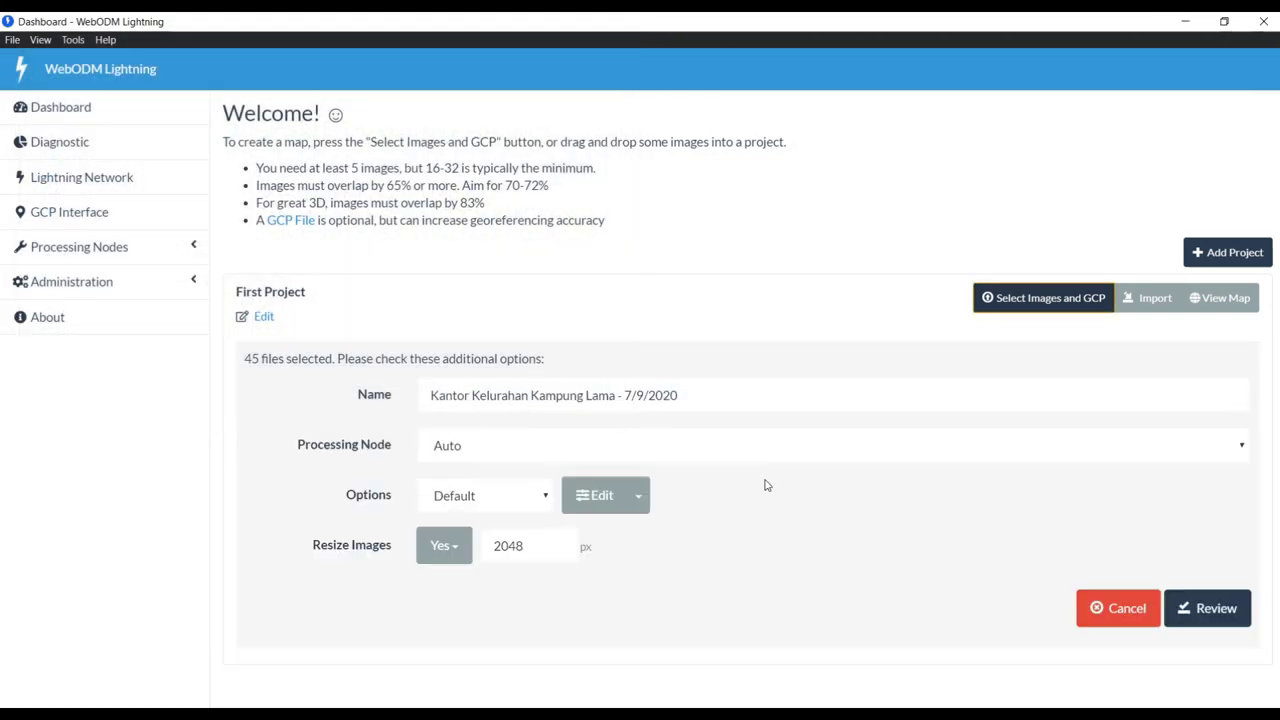
Name the task RGB, review its options with the Auto processing node and 2048 px resizing, and start processing.
click(783, 397)
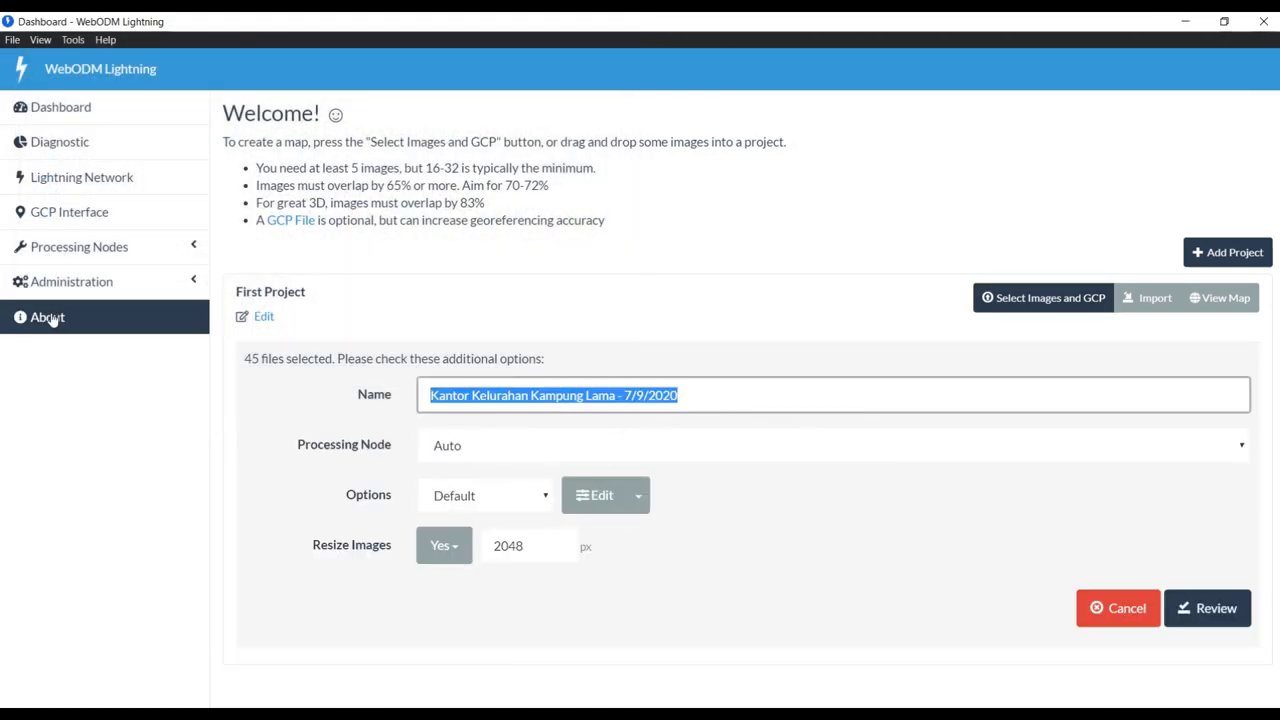
text(RGB)
click(1226, 611)
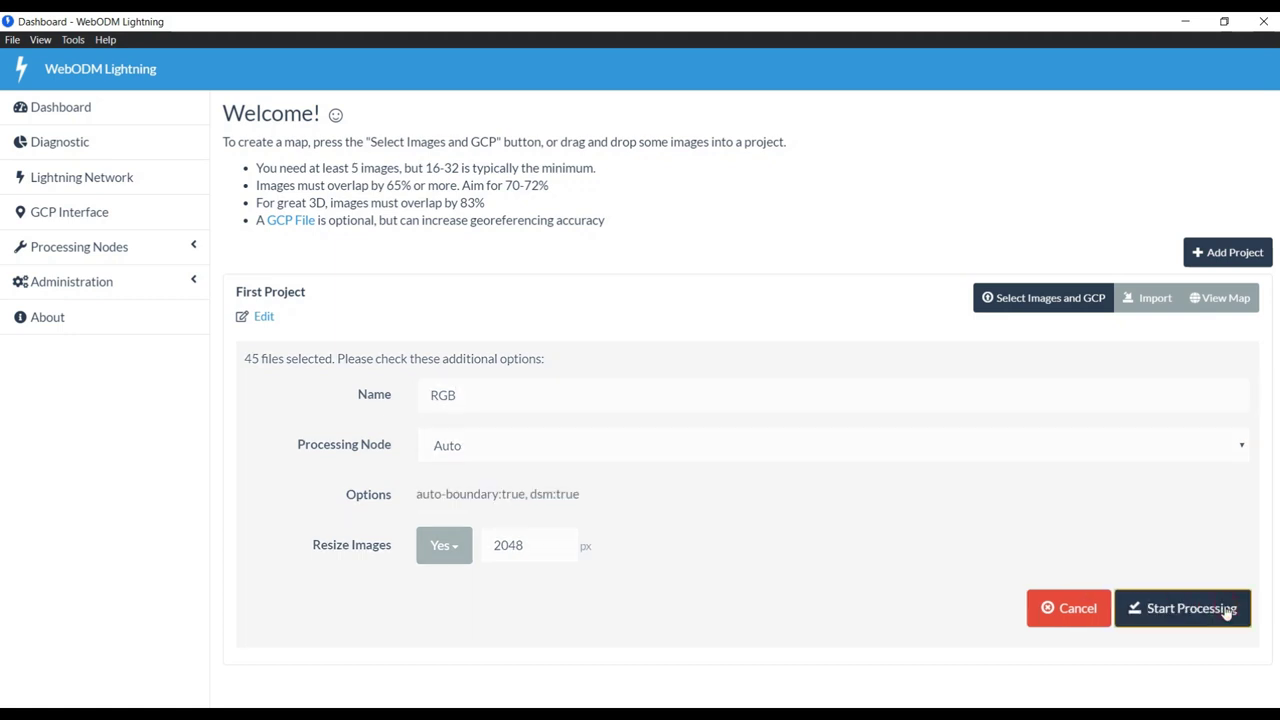
click(1210, 610)
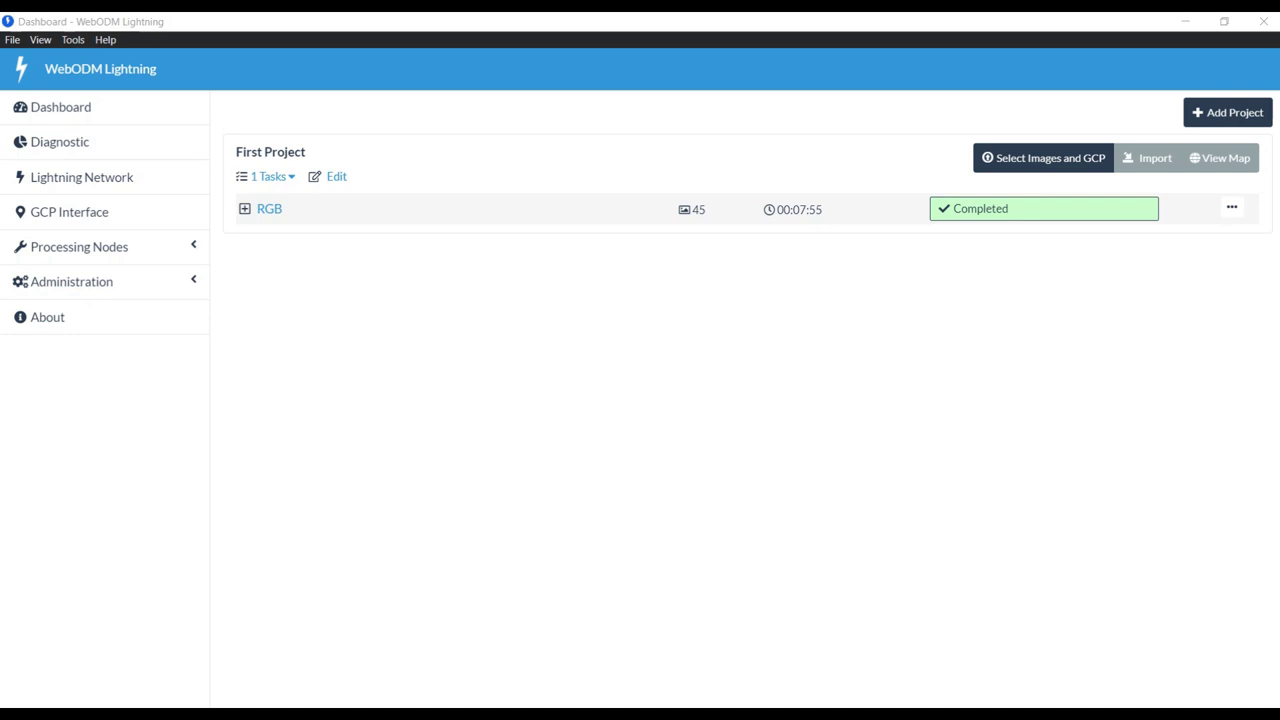
Open the map of First Project and switch its base map to OSM Mapnik.
click(1223, 160)
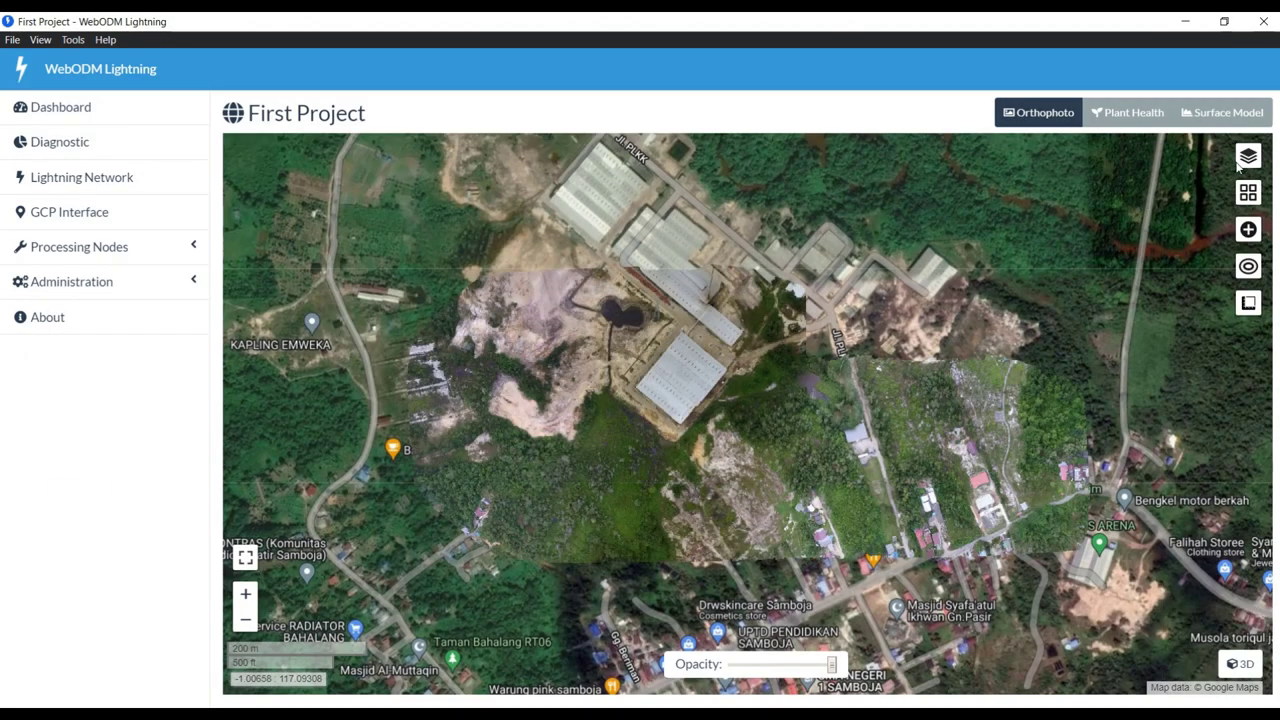
click(1243, 163)
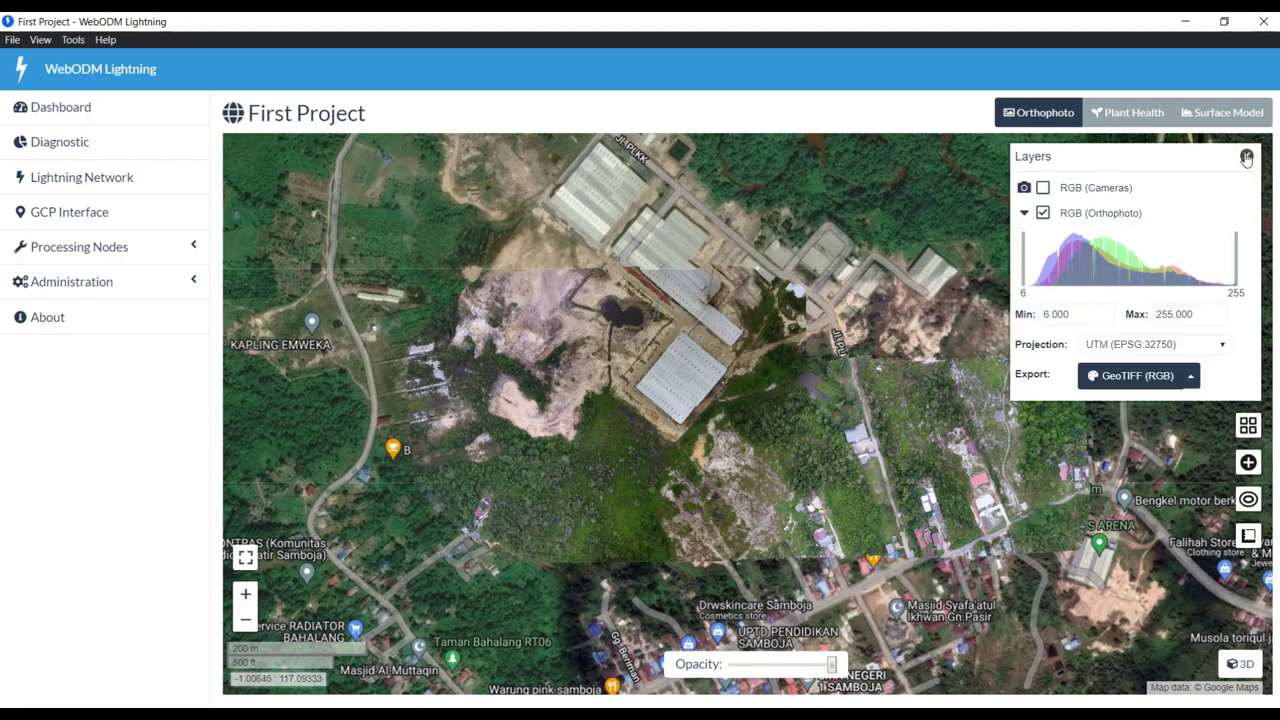
click(1246, 154)
click(1247, 194)
click(1011, 278)
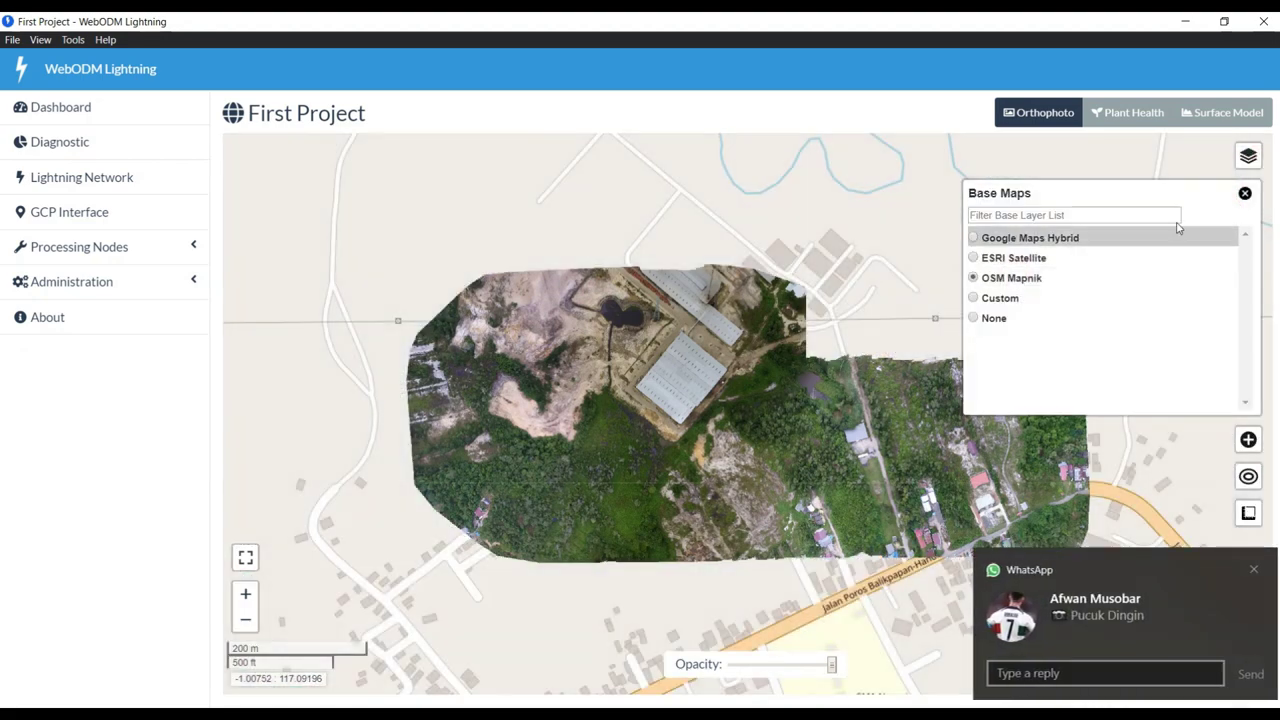
click(1247, 570)
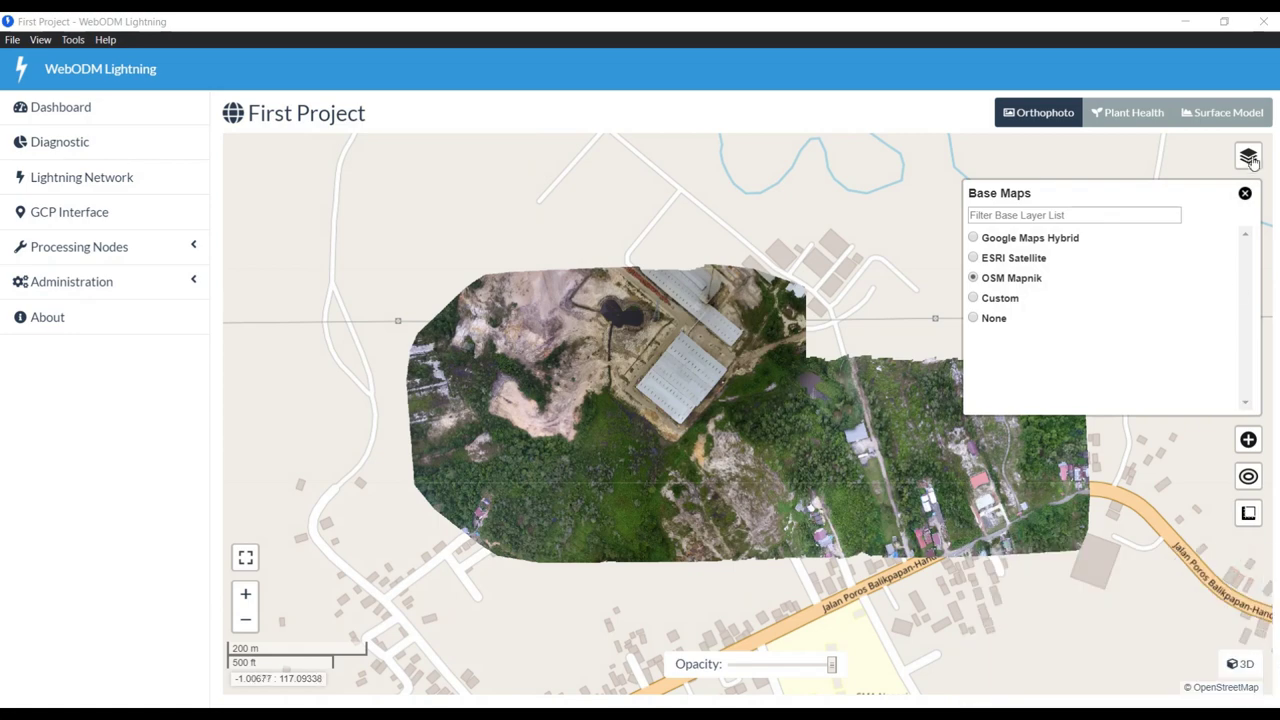
Show the RGB orthophoto's layer settings, close the base map list and inspect the orthophoto on the map.
click(1248, 157)
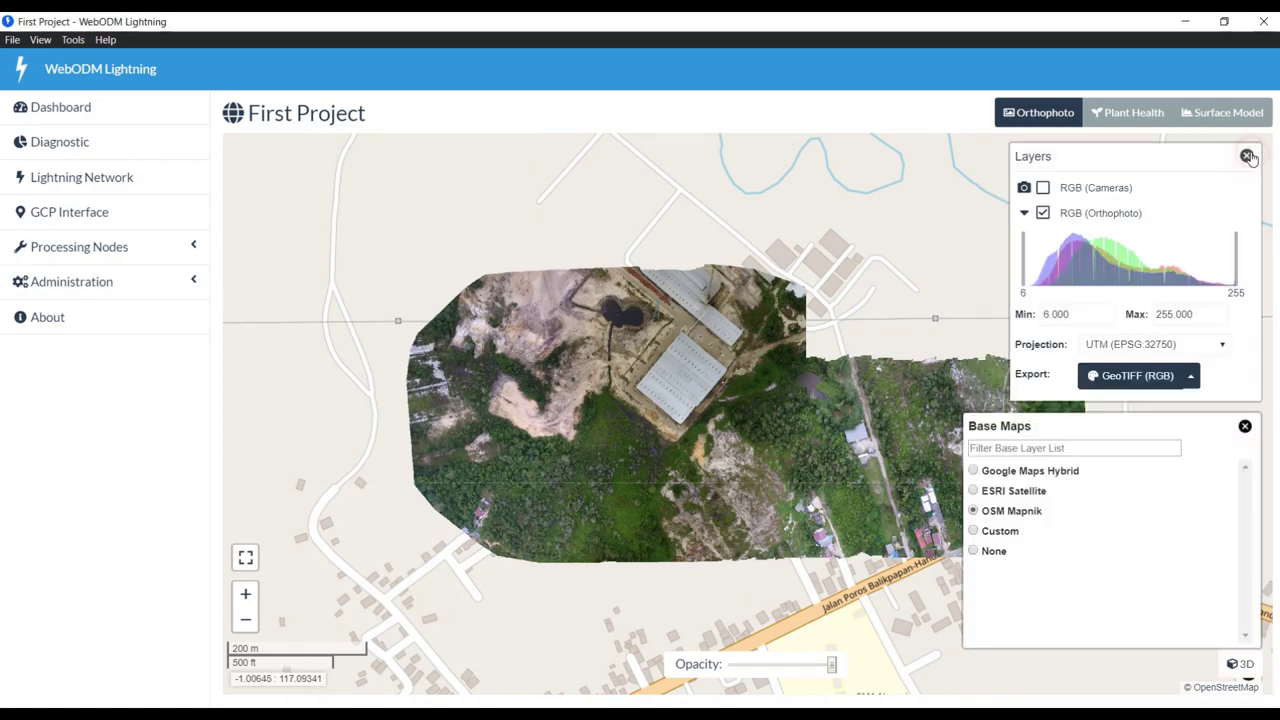
click(1245, 426)
drag(768, 412, 694, 417)
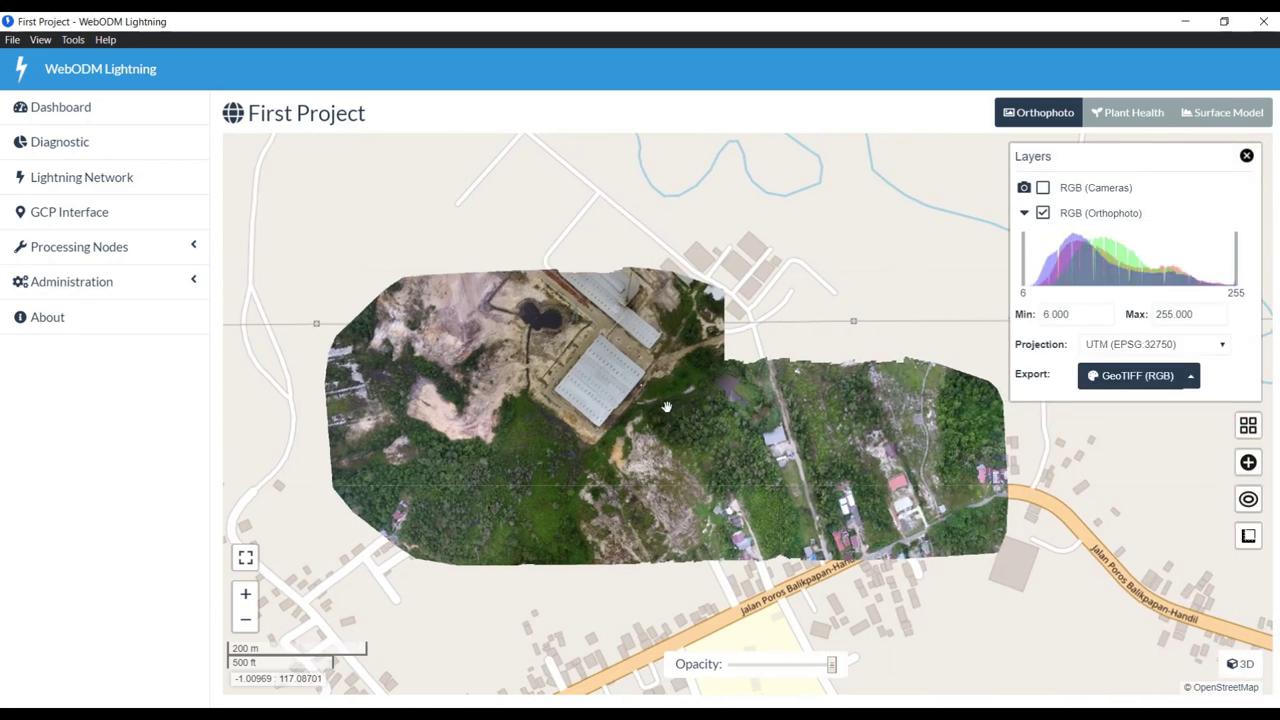
scroll(664, 408, up, 1)
scroll(664, 409, down, 1)
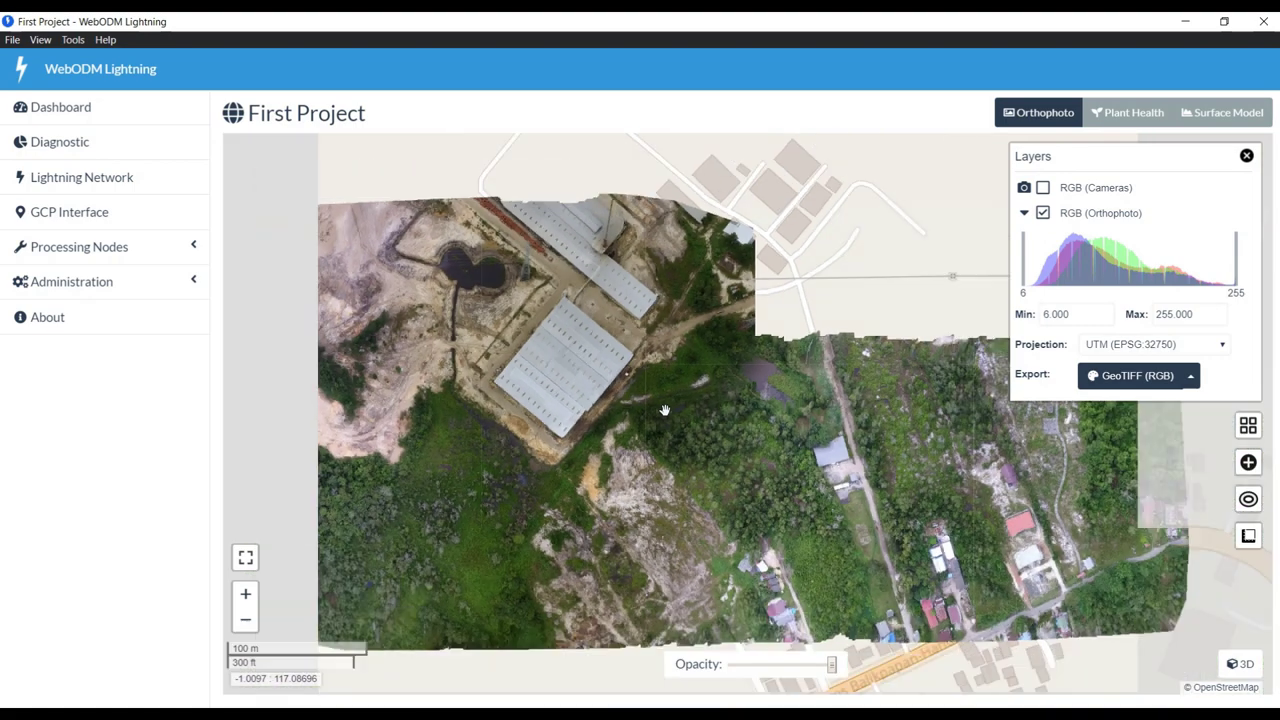
Show and hide the RGB camera positions, and view the surface model with its export formats before returning to the orthophoto.
click(1044, 188)
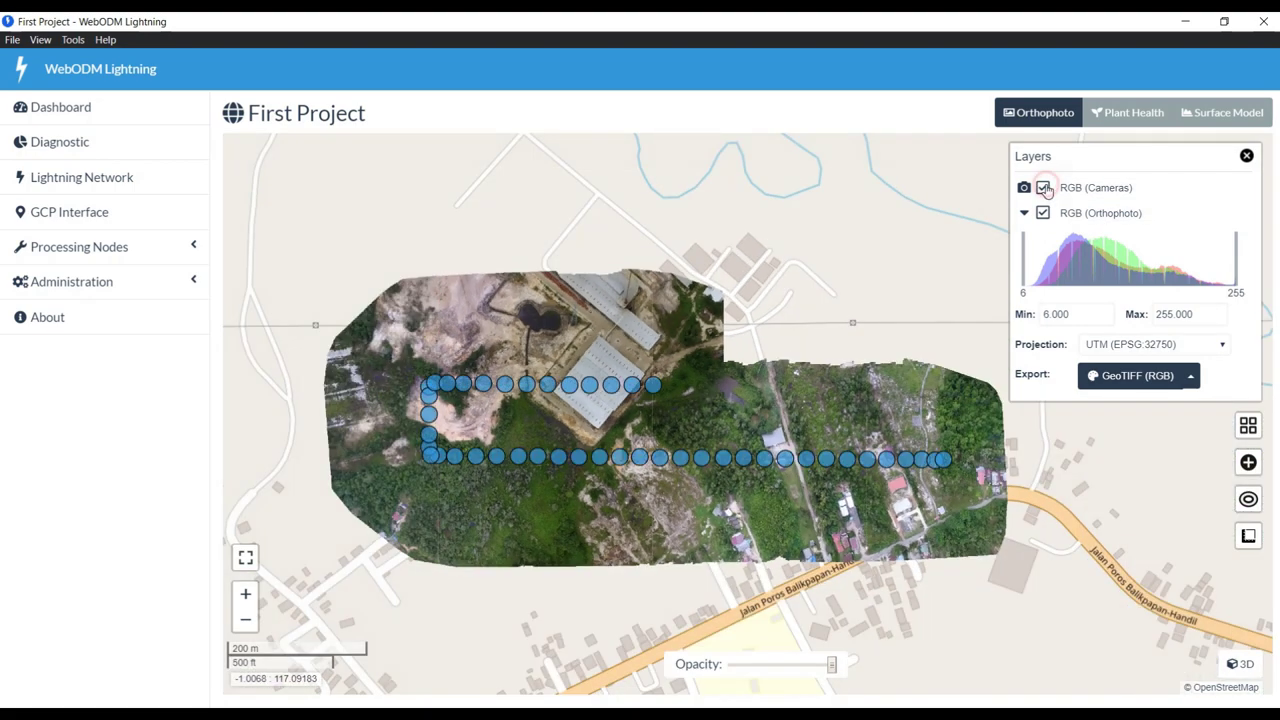
click(1044, 188)
click(1208, 112)
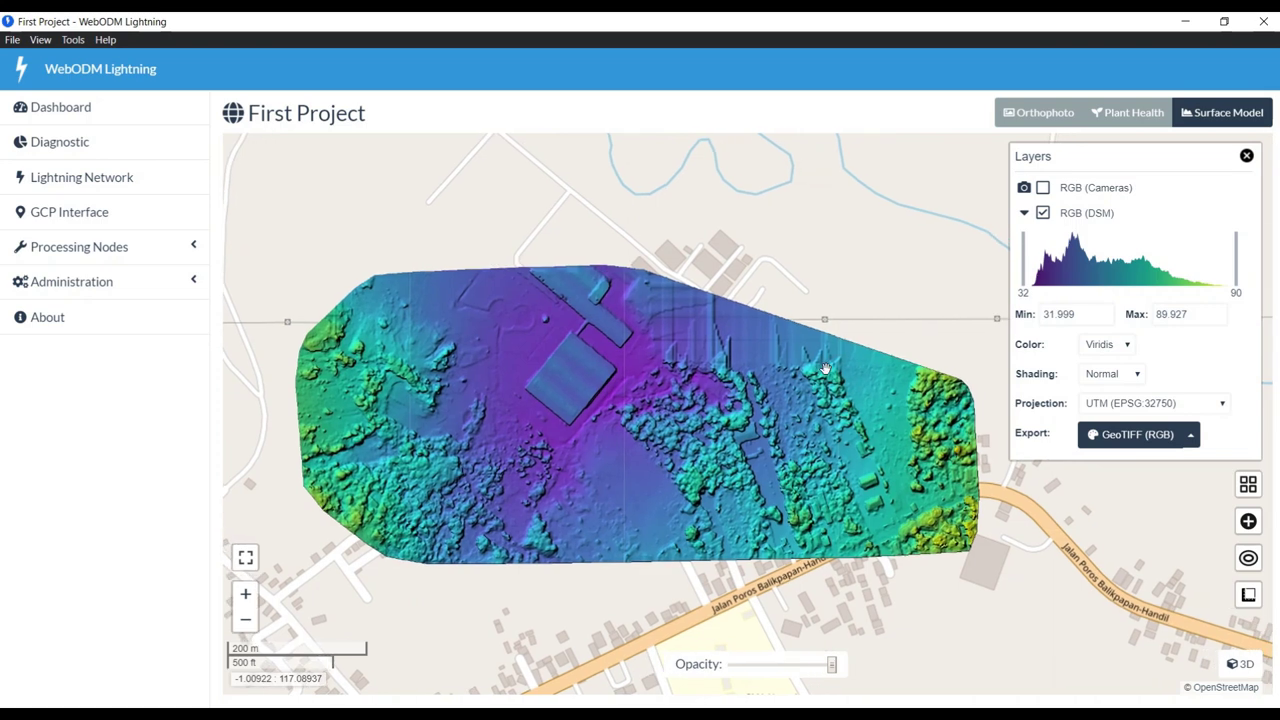
click(1191, 438)
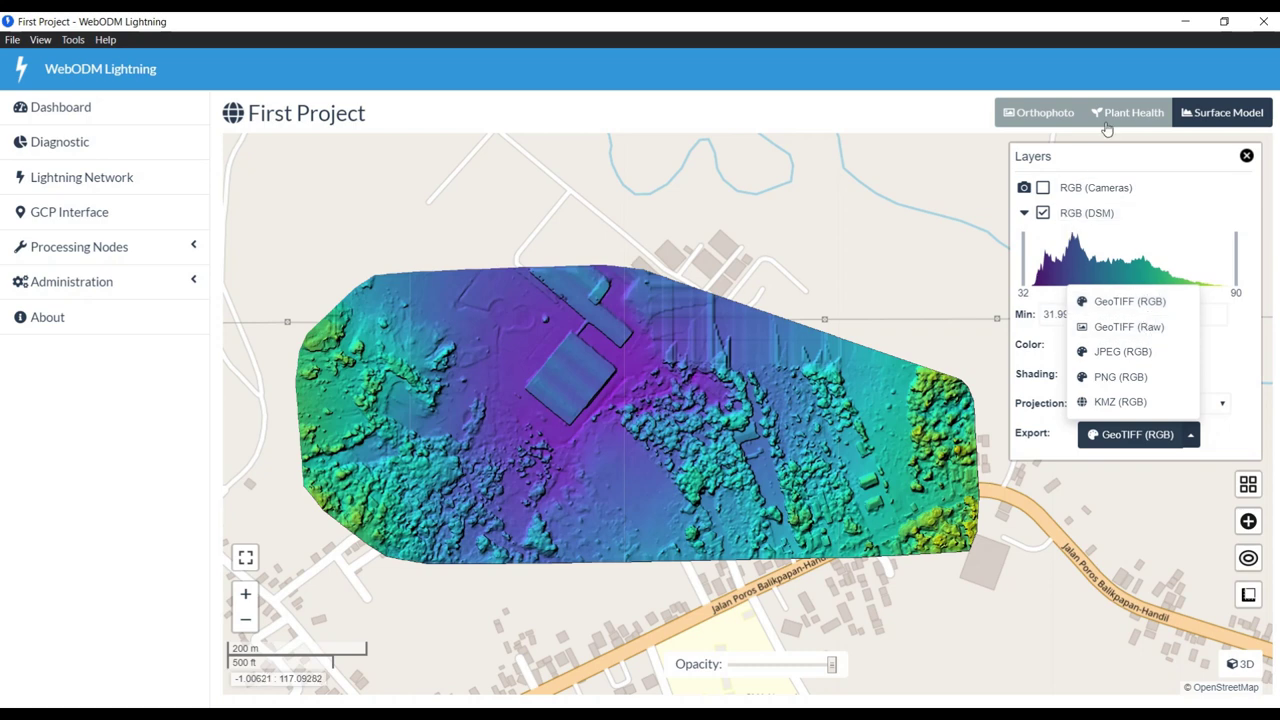
click(1056, 115)
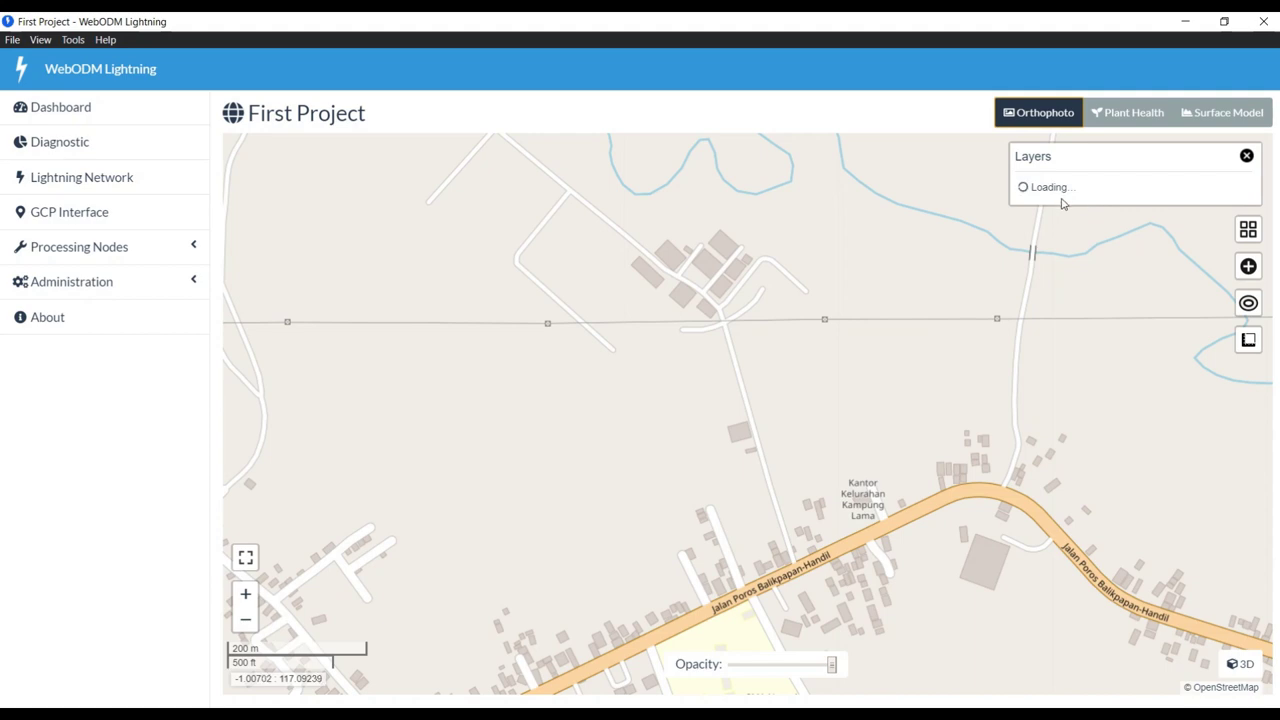
Return to the dashboard, expand the details of First Project's RGB task and list its downloadable assets.
click(107, 108)
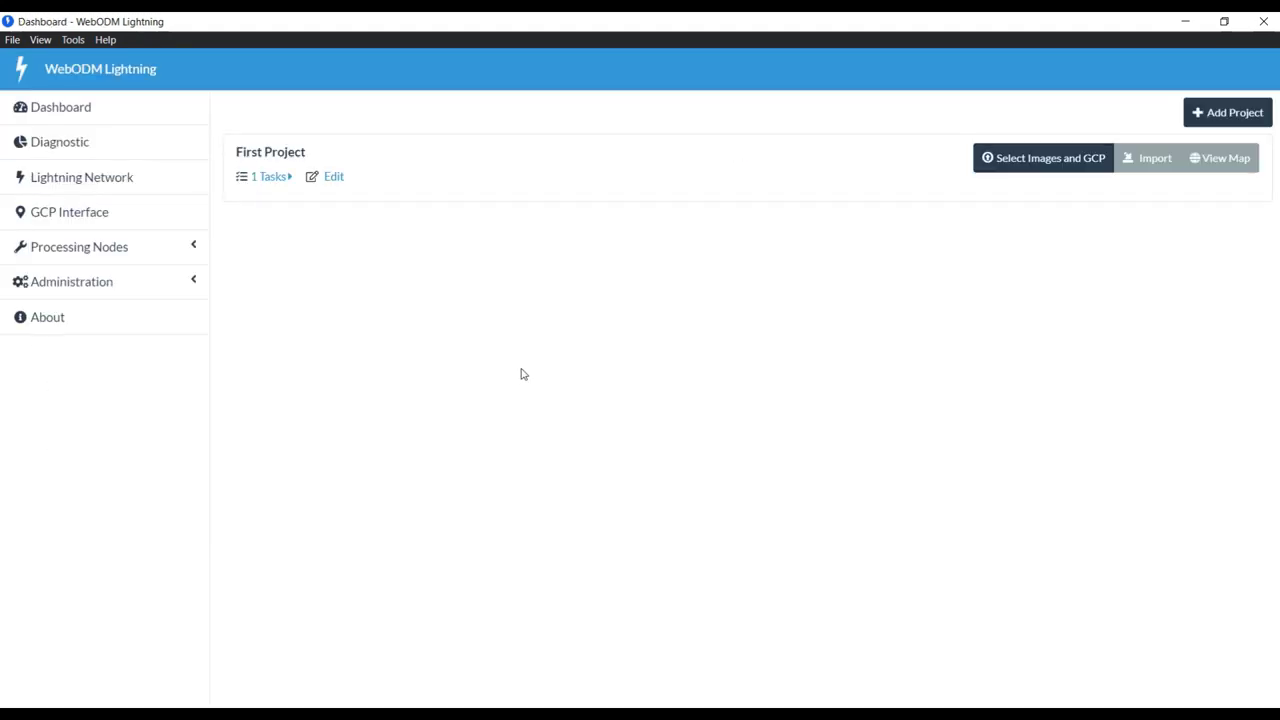
click(269, 177)
click(253, 210)
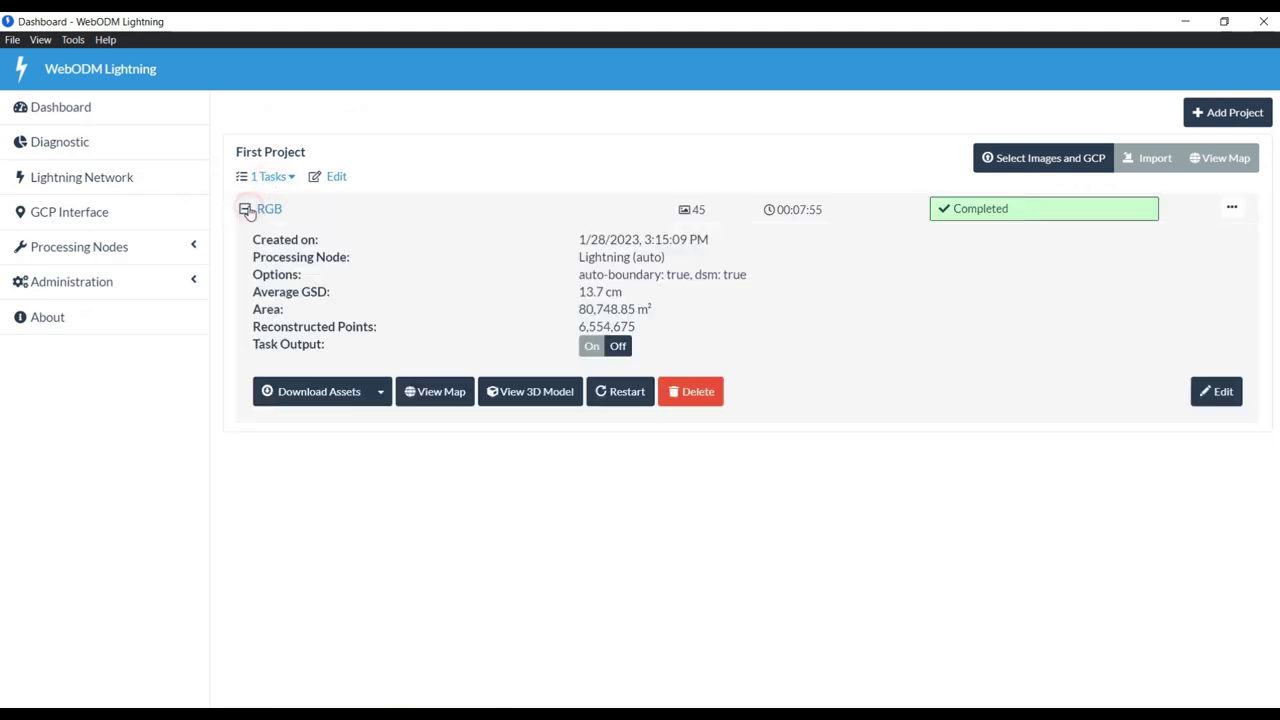
click(379, 392)
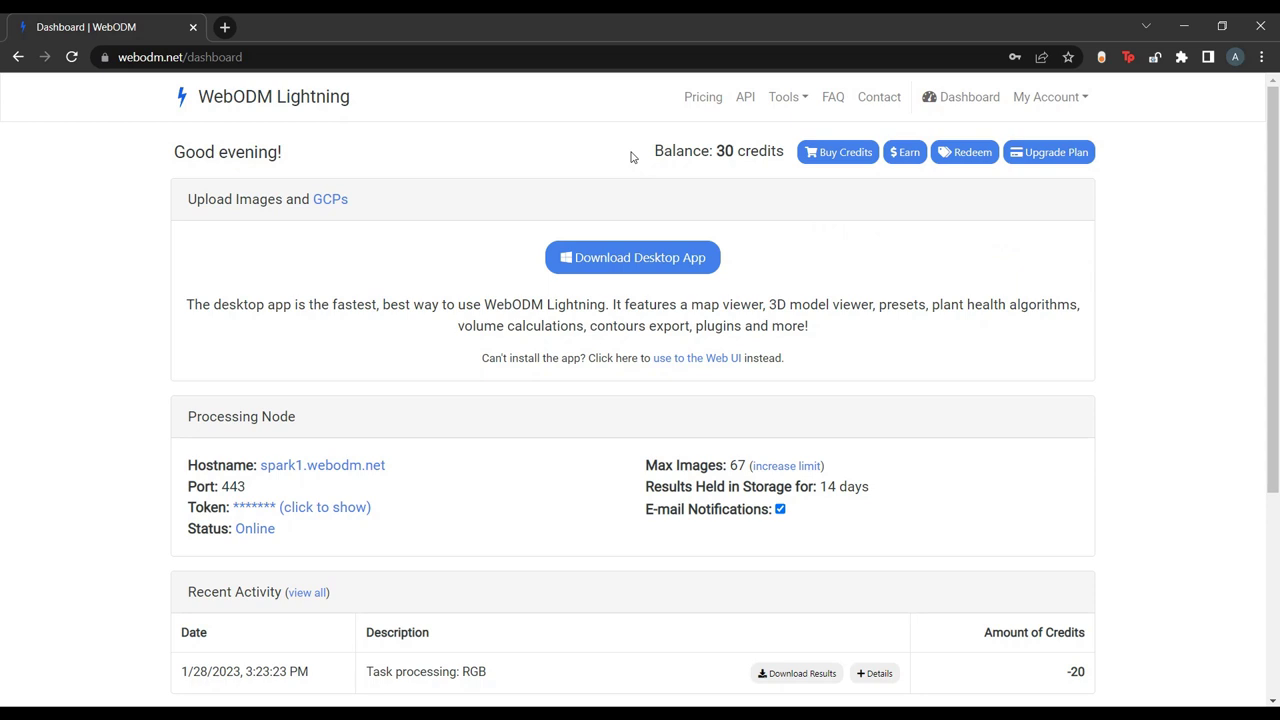
On the webodm.net dashboard in Chrome, check the credit balance and maximum images, and open the limit increase page in a new tab.
drag(637, 152, 786, 152)
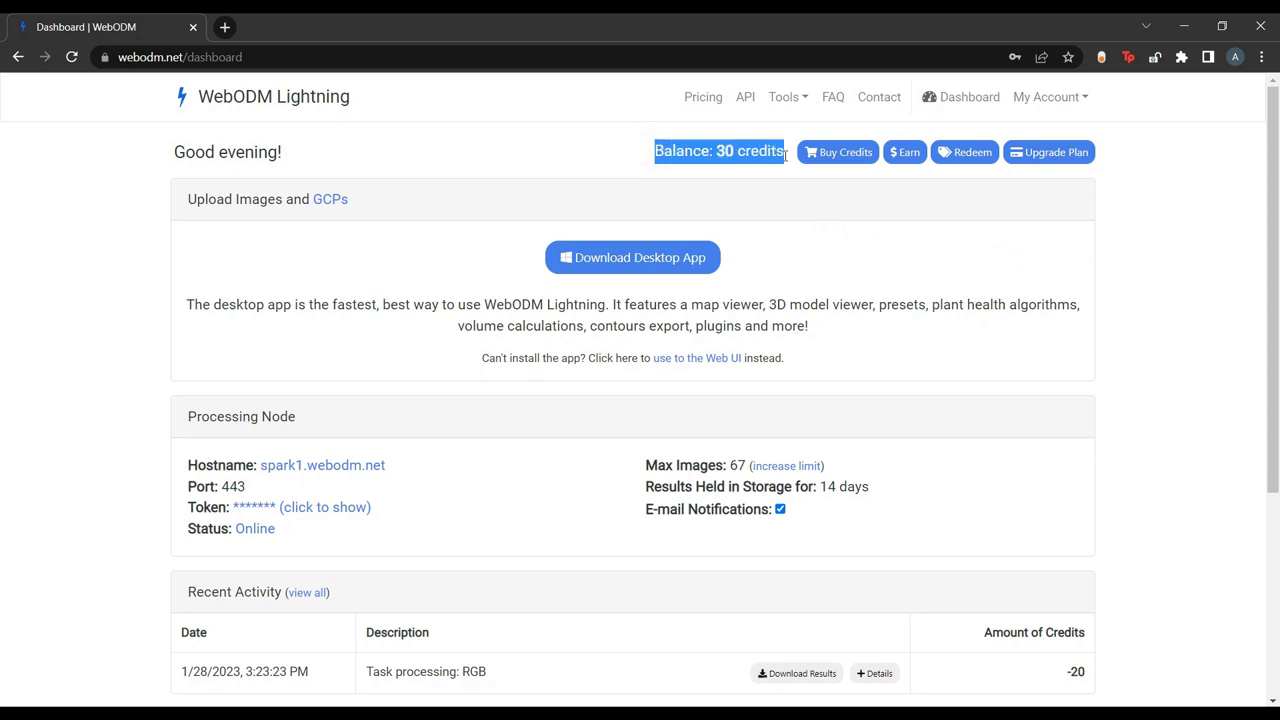
click(618, 162)
scroll(455, 487, down, 2)
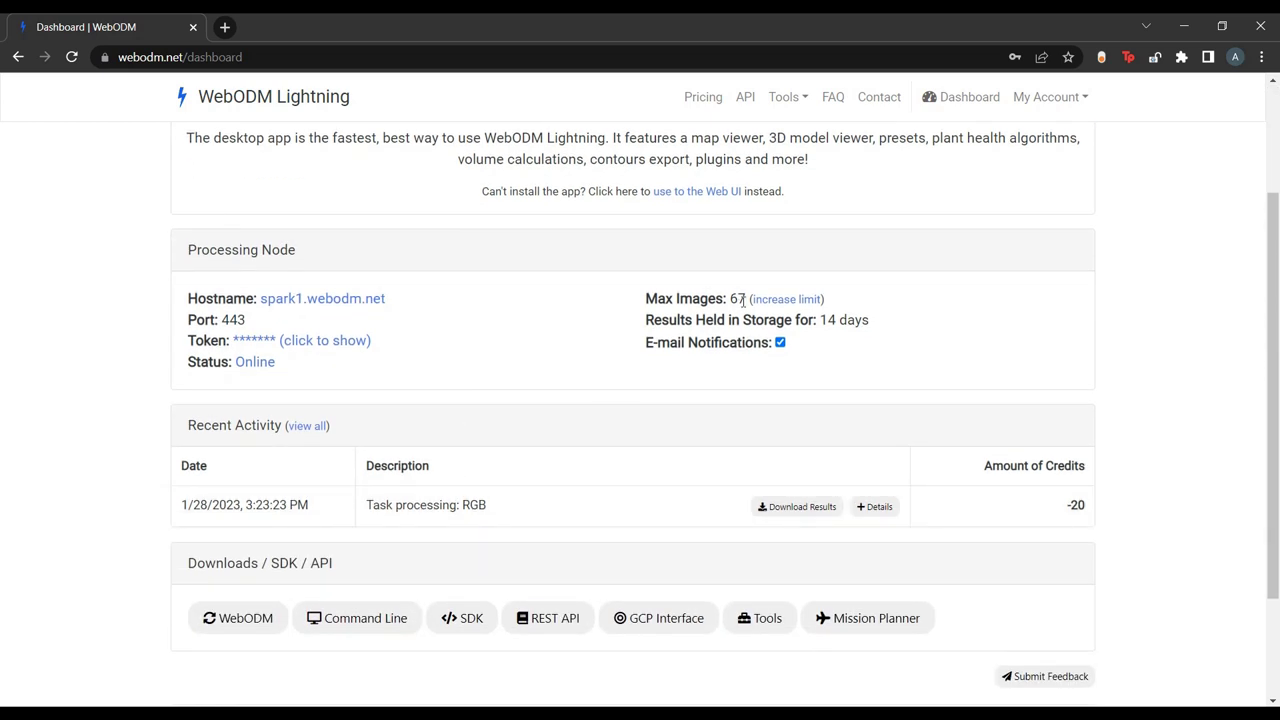
drag(748, 298, 648, 299)
click(600, 314)
right_click(780, 302)
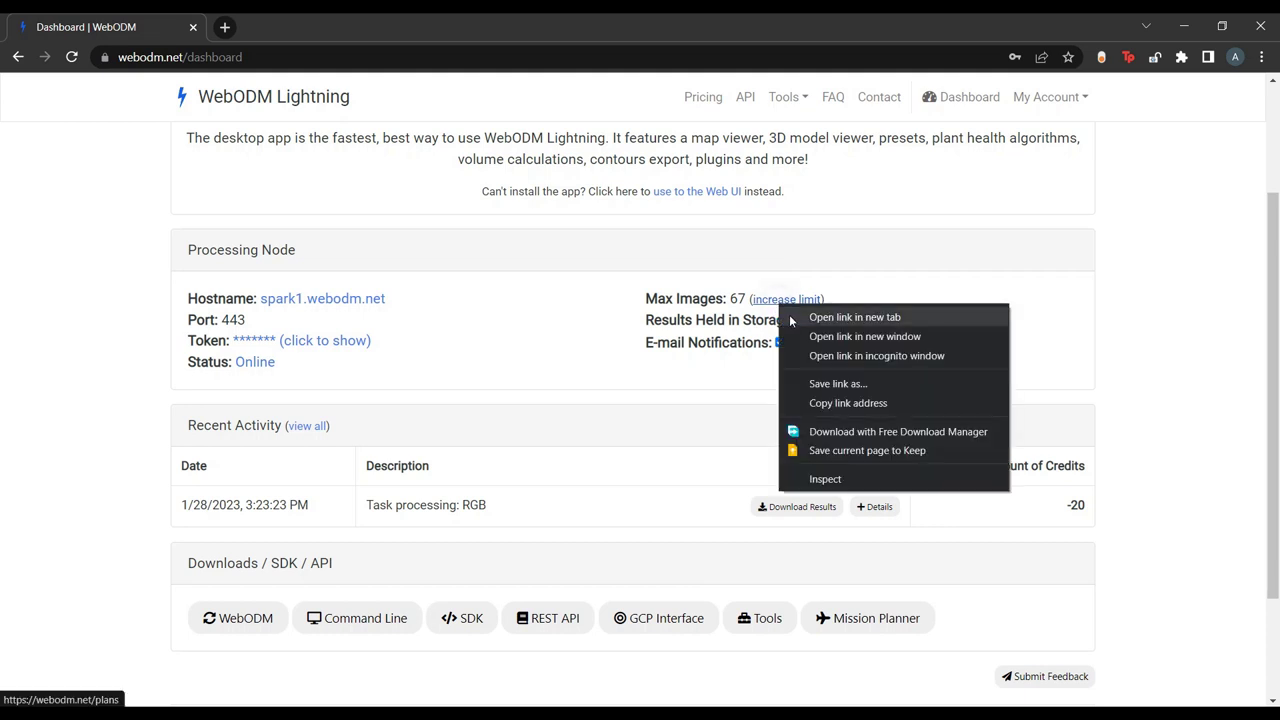
click(792, 310)
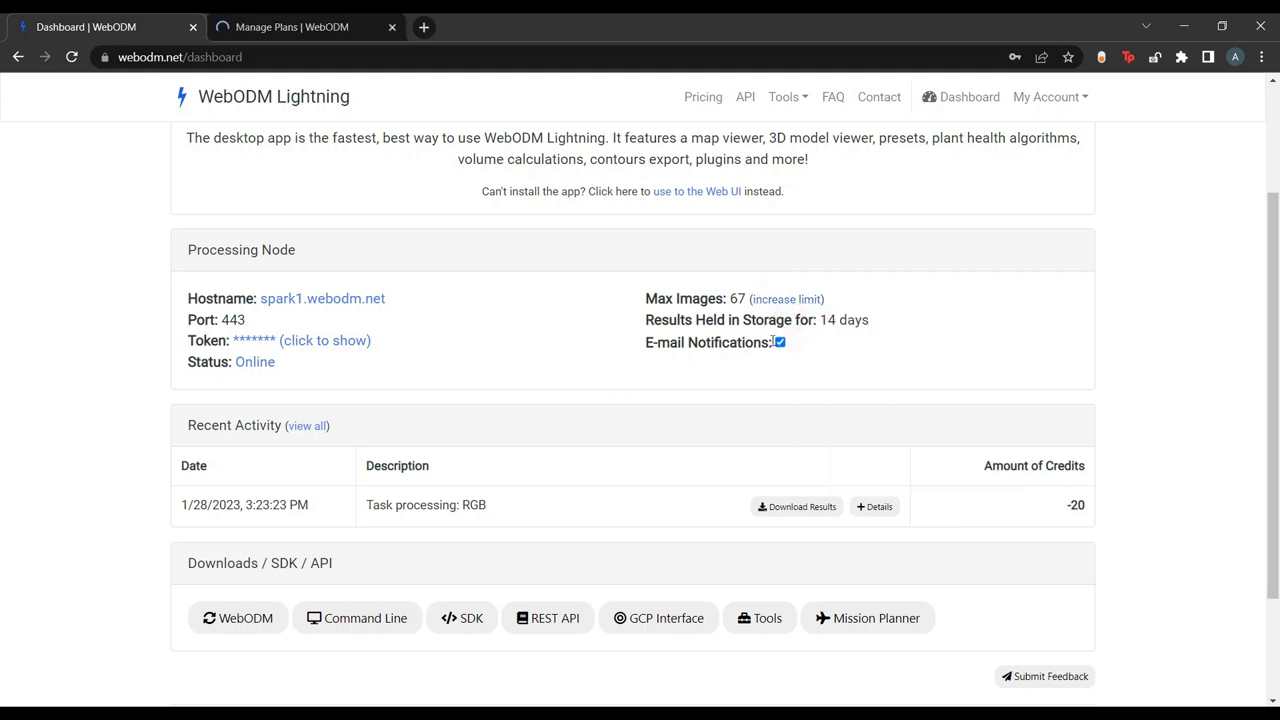
Expand the details of the RGB processing task under Recent Activity and look over the rest of the account dashboard.
scroll(520, 377, down, 1)
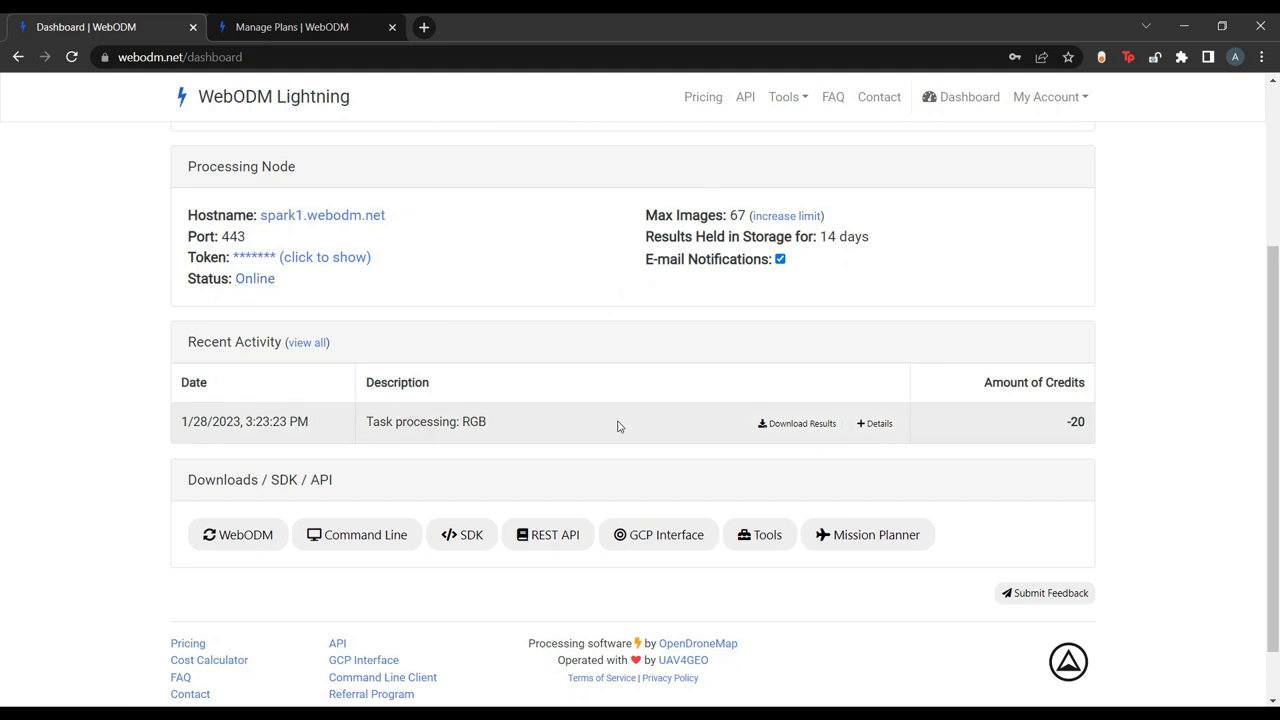
click(883, 434)
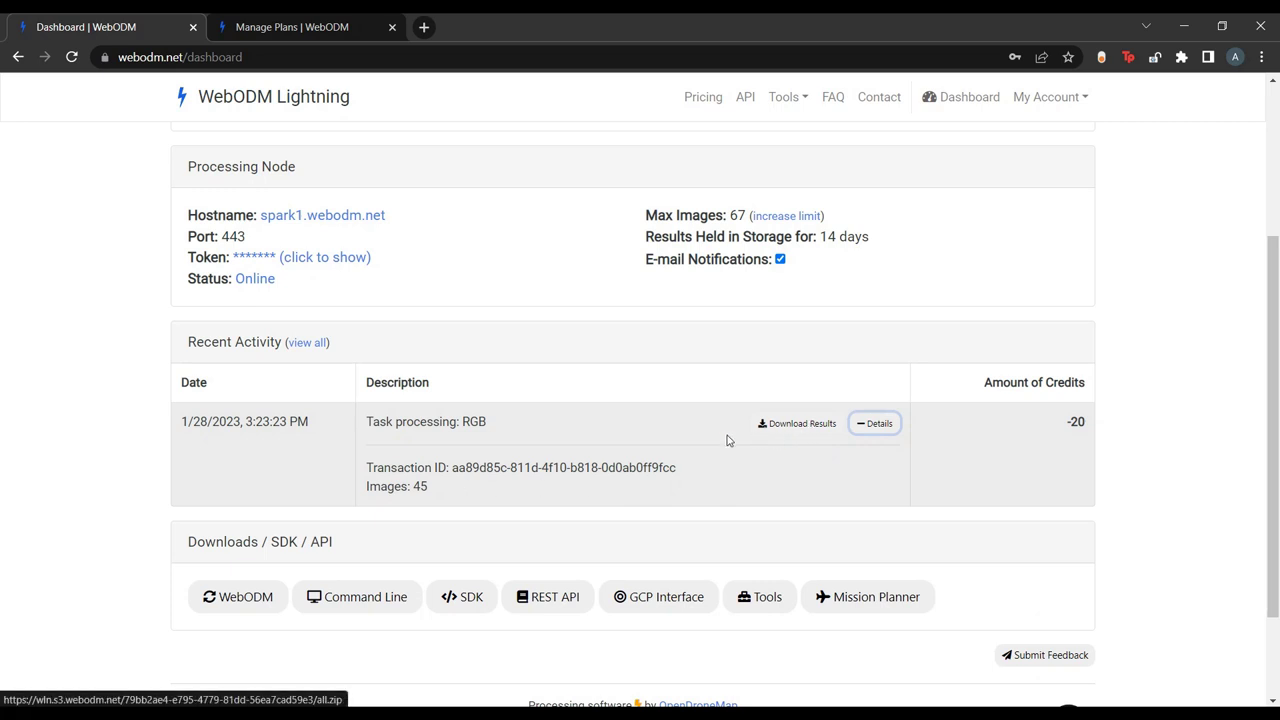
scroll(729, 442, down, 2)
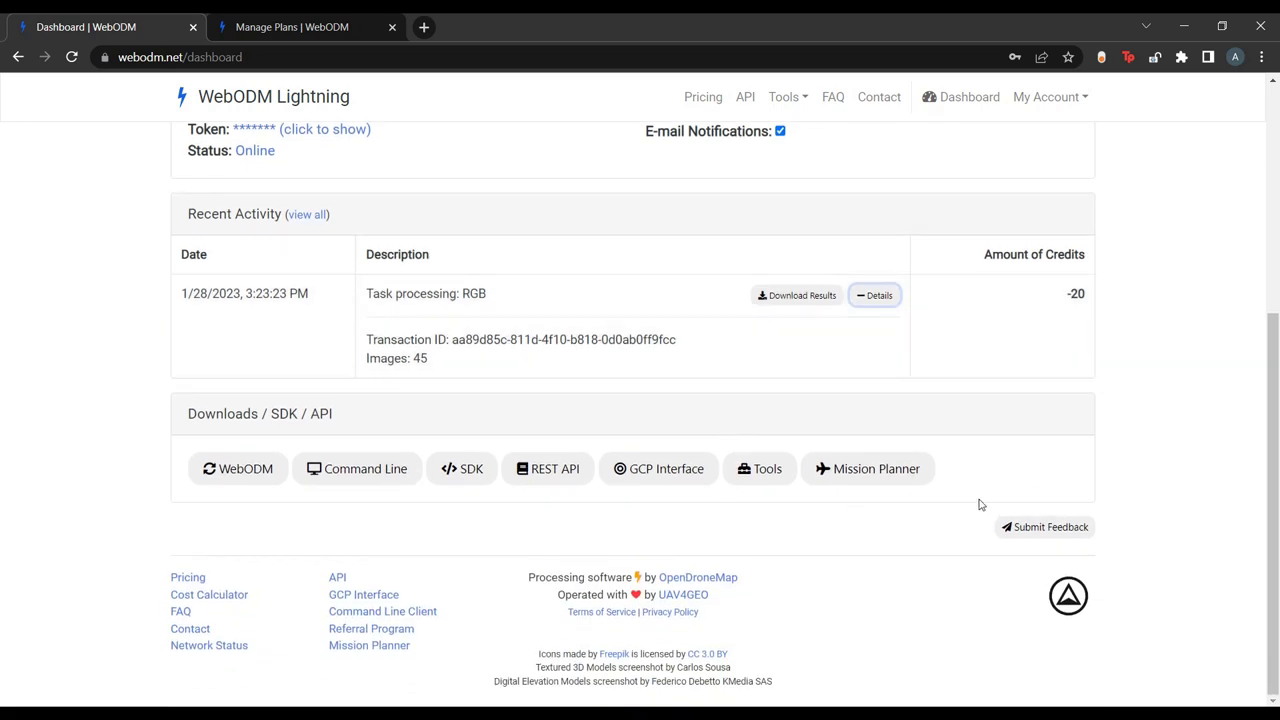
scroll(970, 498, up, 2)
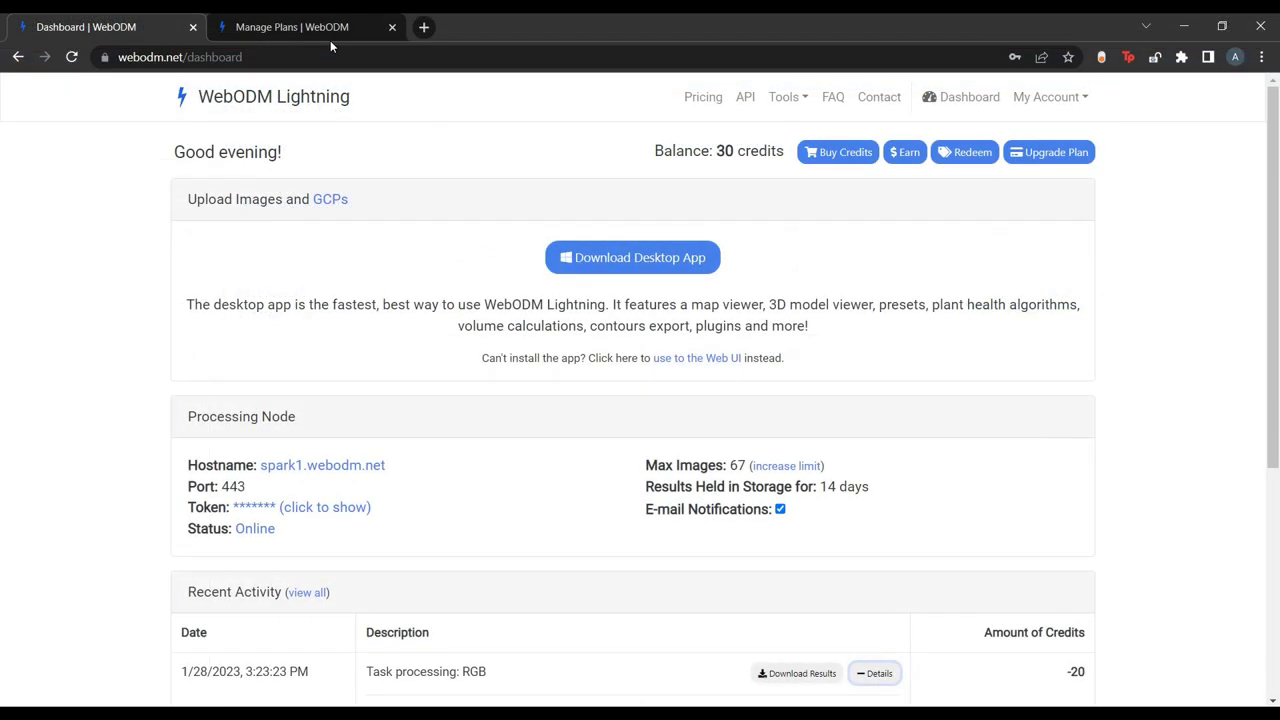
Review the monthly and yearly Pro and Business subscriptions on the Manage Plans page and close that page.
click(330, 38)
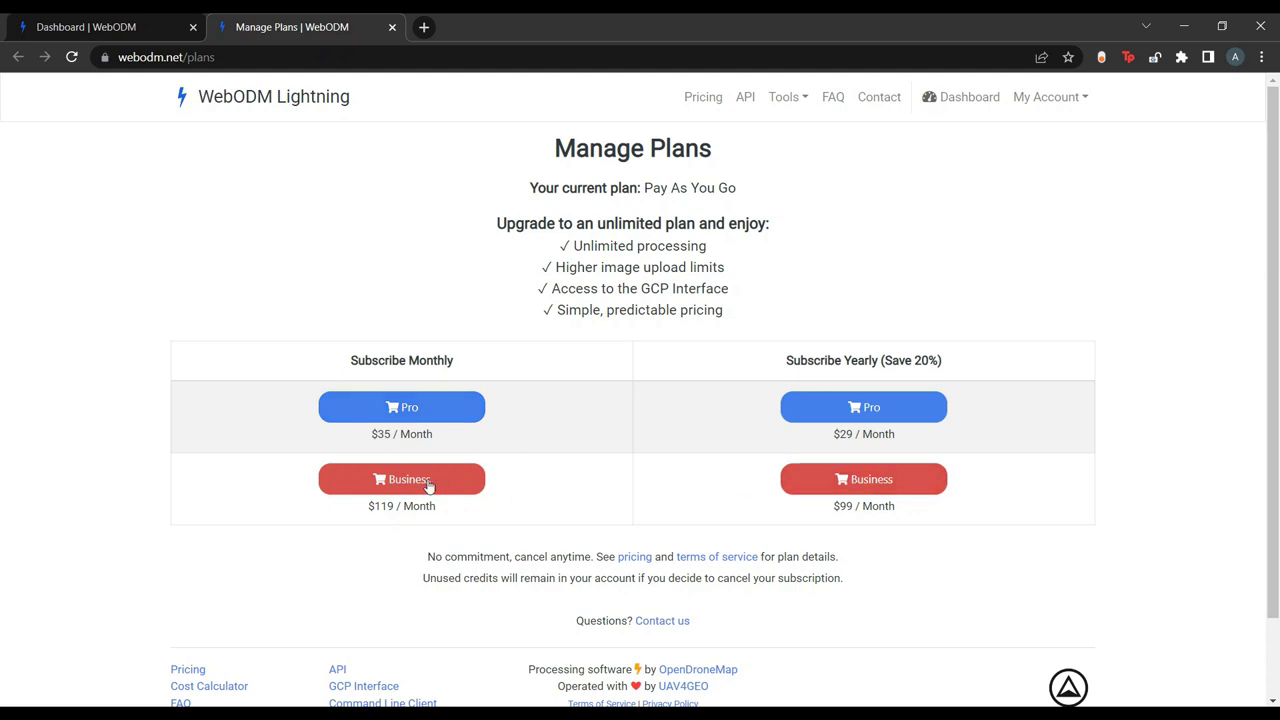
scroll(376, 320, down, 3)
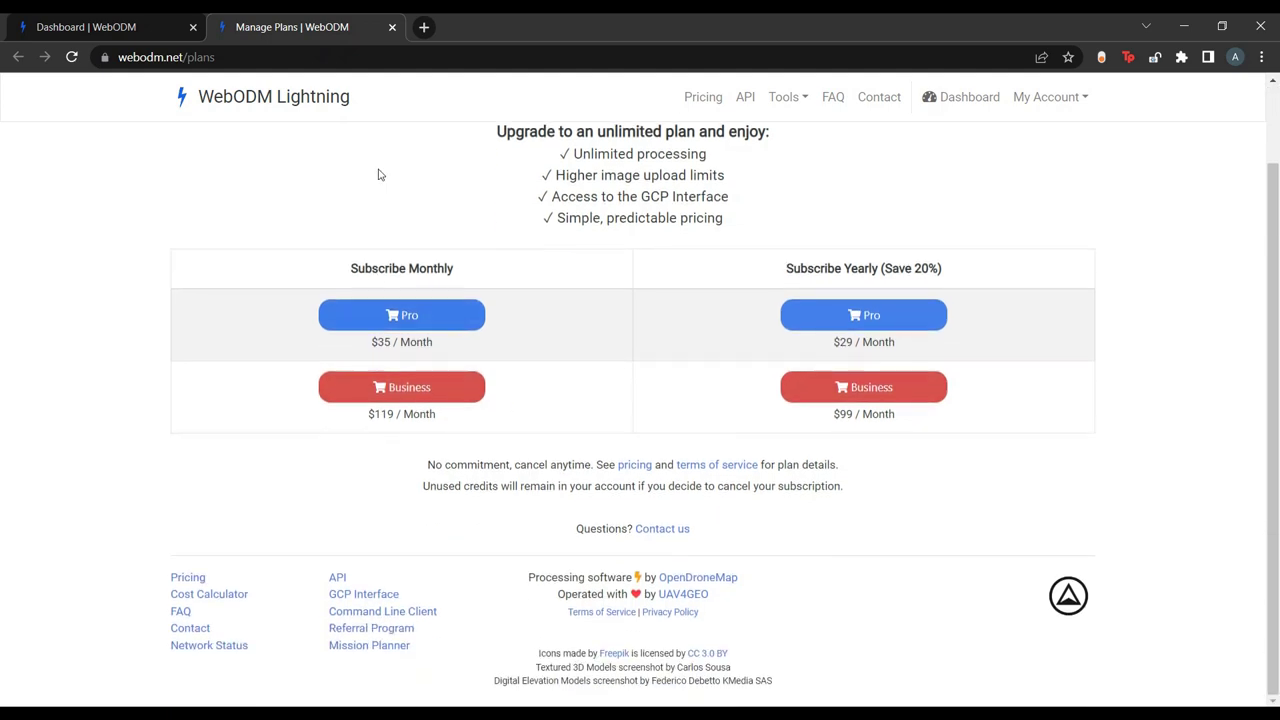
click(392, 27)
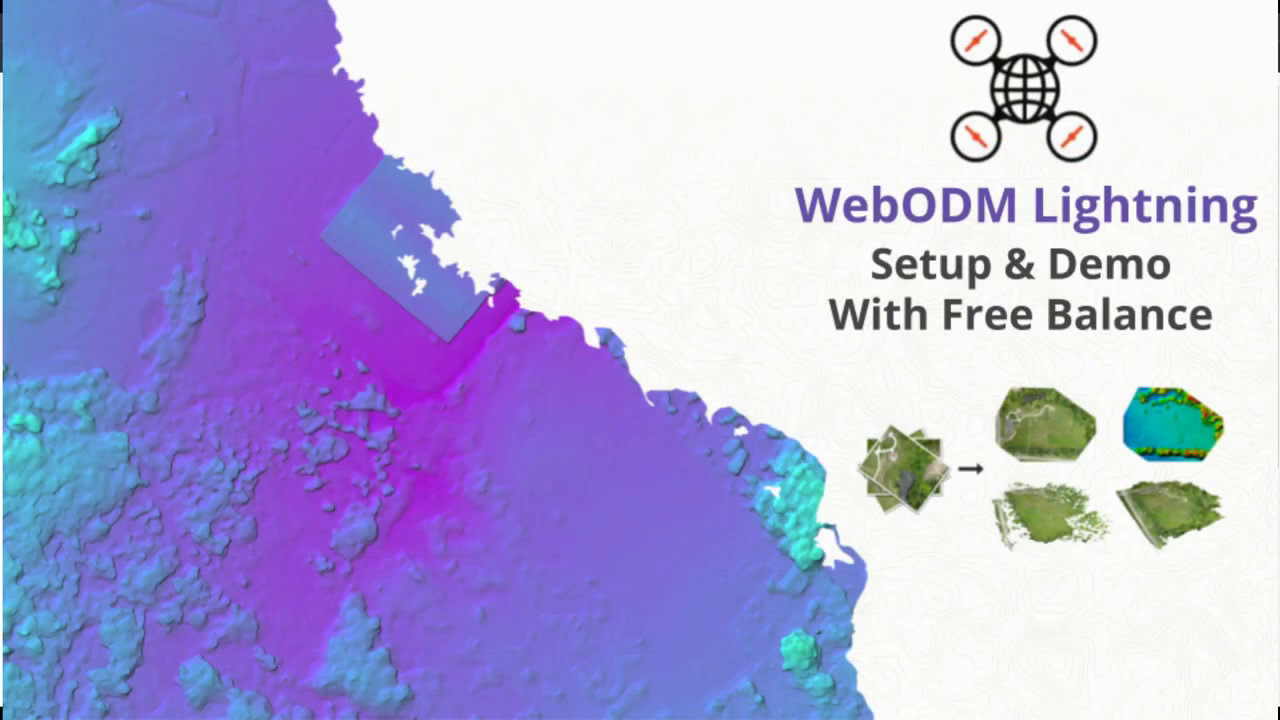